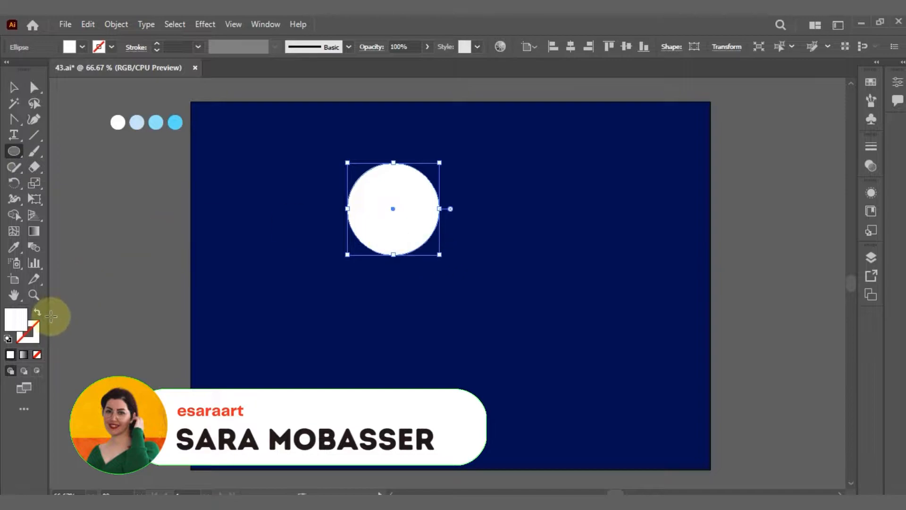
Give the white circle no fill and an 8 pt white stroke, and shrink and centre it on the artboard.
{"action": "left_click", "coordinate": [37, 312]}
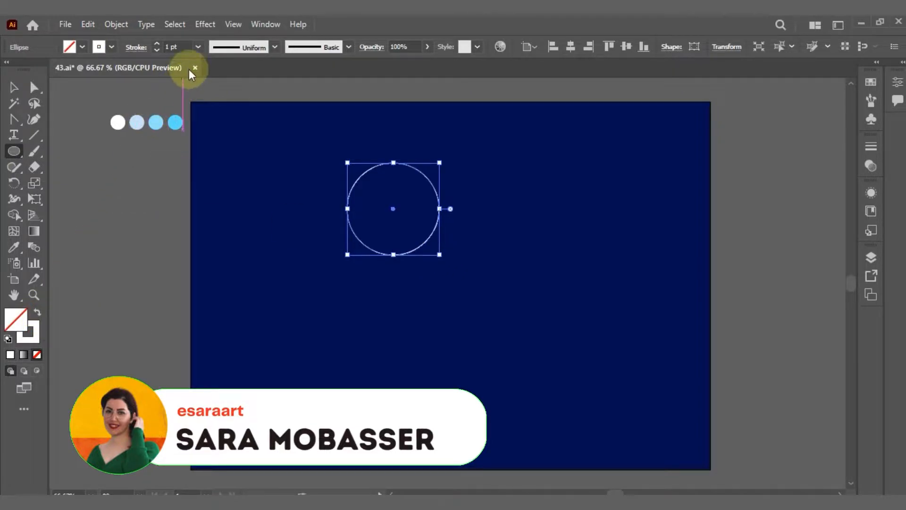
{"action": "left_click", "coordinate": [199, 46]}
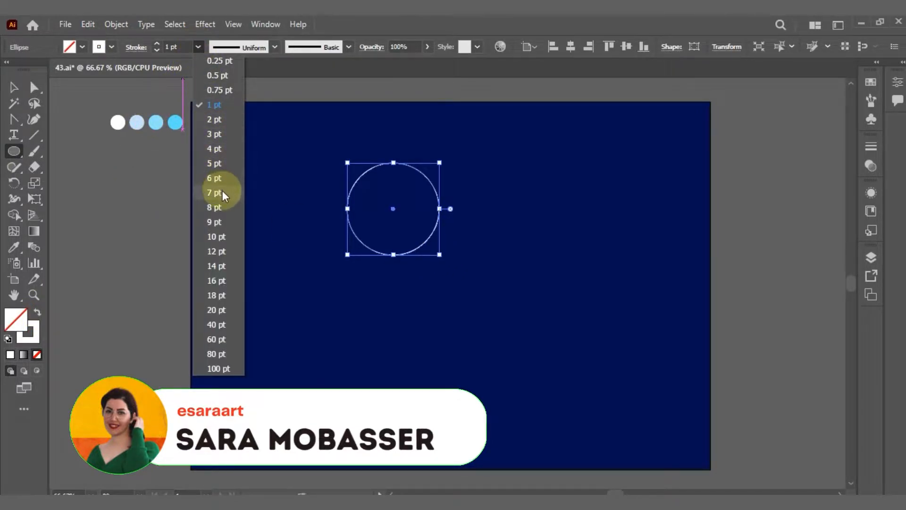
{"action": "left_click", "coordinate": [218, 207]}
{"action": "left_click", "coordinate": [14, 87]}
{"action": "left_click_drag", "start_coordinate": [426, 181], "coordinate": [487, 238]}
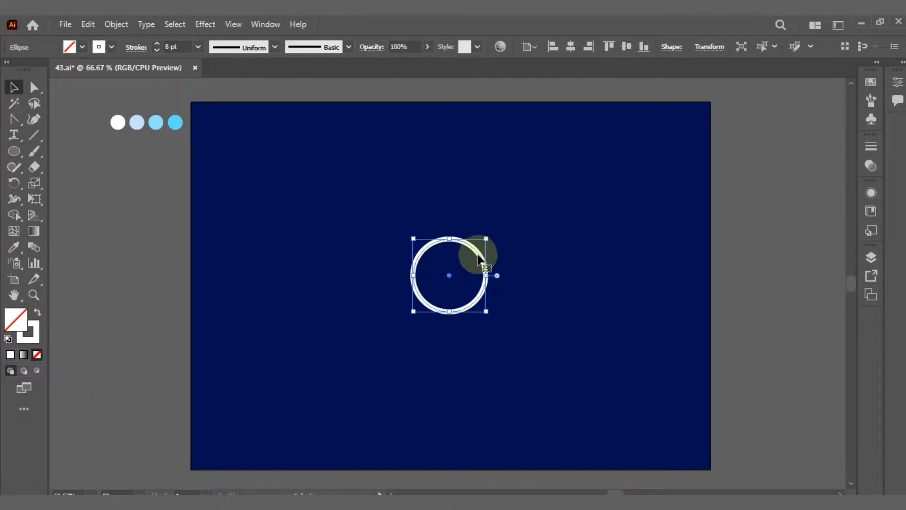
{"action": "left_click", "coordinate": [554, 258]}
Duplicate the ring in place and enlarge the copy concentrically to about 129 mm across.
{"action": "left_click", "coordinate": [469, 245]}
{"action": "left_click", "coordinate": [515, 247]}
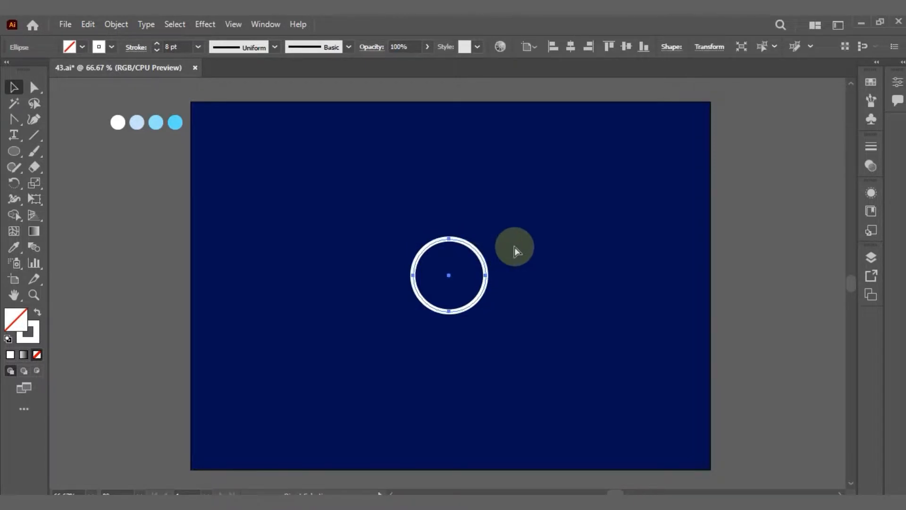
{"action": "key", "text": "ctrl+z"}
{"action": "left_click_drag", "start_coordinate": [488, 240], "coordinate": [605, 161]}
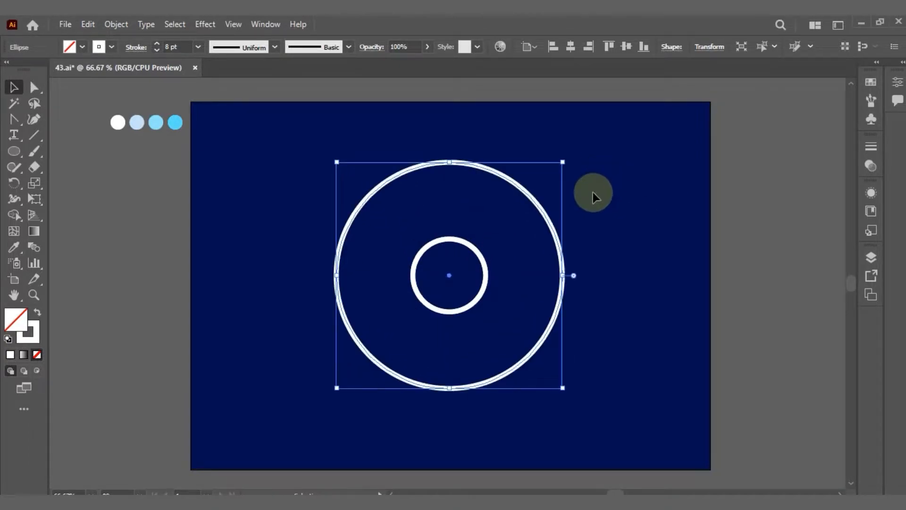
Select both concentric rings and set the blend options to Specified Steps with a value of 3.
{"action": "left_click", "coordinate": [470, 246], "text": "shift"}
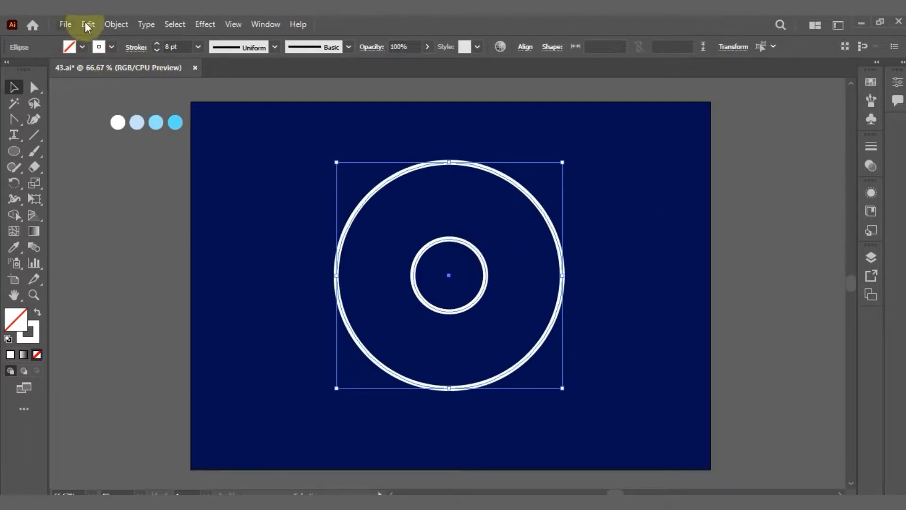
{"action": "left_click", "coordinate": [111, 24]}
{"action": "mouse_move", "coordinate": [247, 398]}
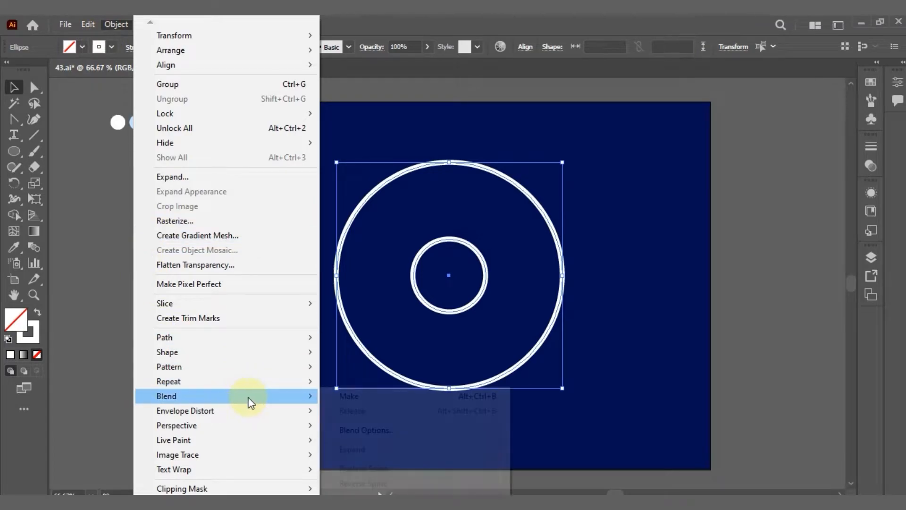
{"action": "left_click", "coordinate": [373, 430]}
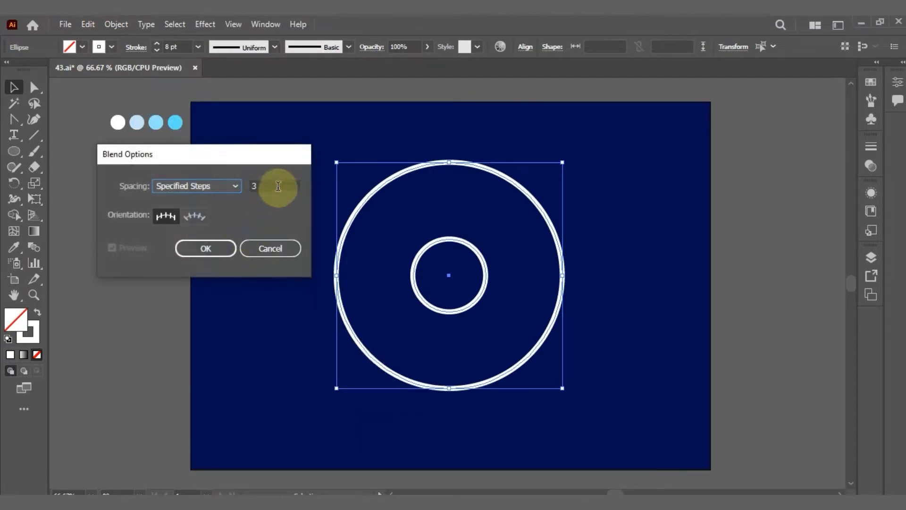
{"action": "left_click", "coordinate": [214, 255]}
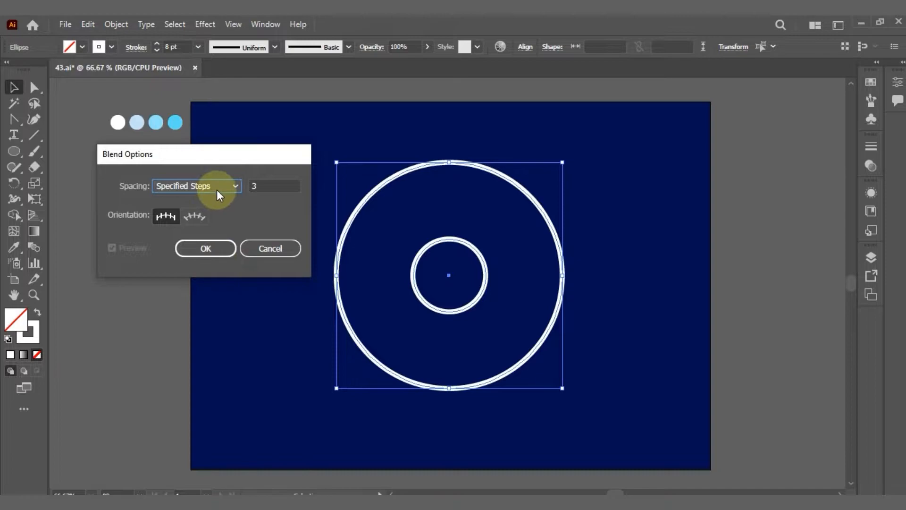
{"action": "left_click", "coordinate": [211, 249]}
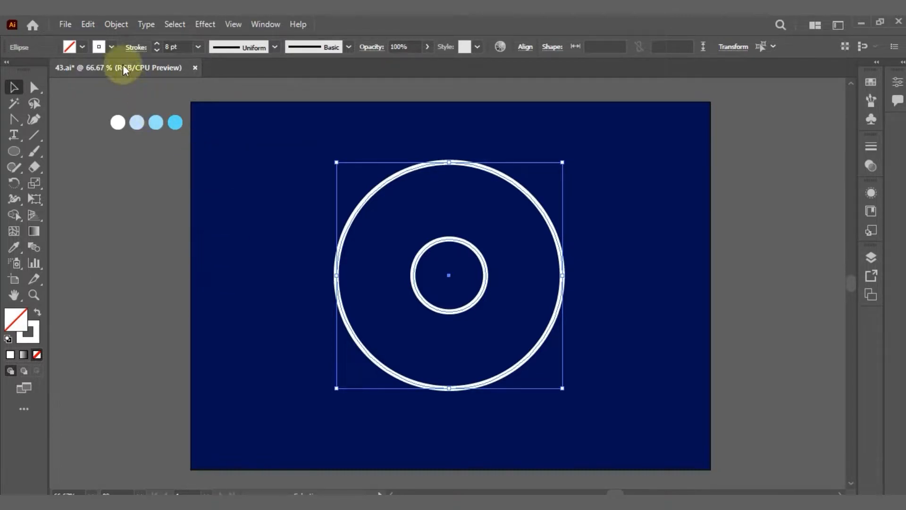
Make a blend between the inner and outer rings.
{"action": "left_click", "coordinate": [113, 27]}
{"action": "mouse_move", "coordinate": [282, 398]}
{"action": "left_click", "coordinate": [364, 396]}
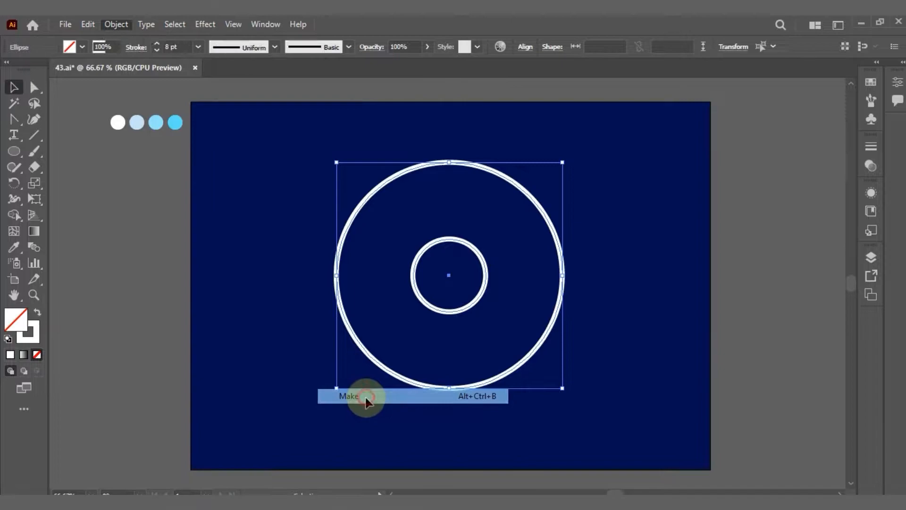
Scale the blended rings down proportionally to about 102 mm wide and move them to the upper part of the artboard.
{"action": "left_click", "coordinate": [596, 228]}
{"action": "left_click_drag", "start_coordinate": [613, 151], "coordinate": [271, 435]}
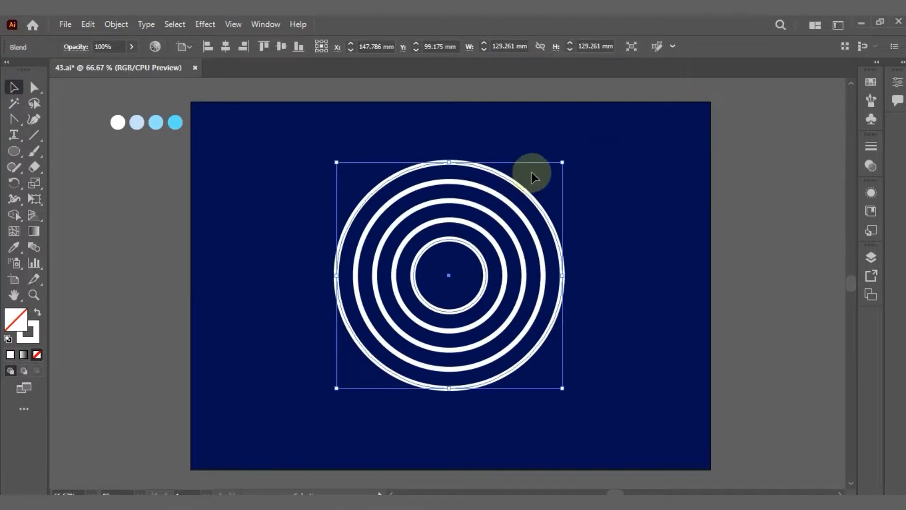
{"action": "left_click_drag", "start_coordinate": [562, 162], "coordinate": [488, 151]}
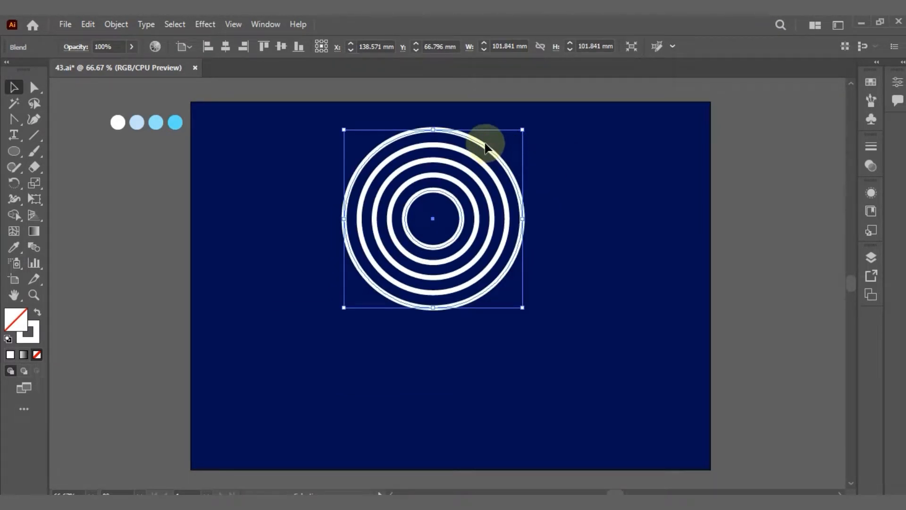
Expand the ring blend with Object, Fill and Stroke enabled.
{"action": "left_click", "coordinate": [113, 24]}
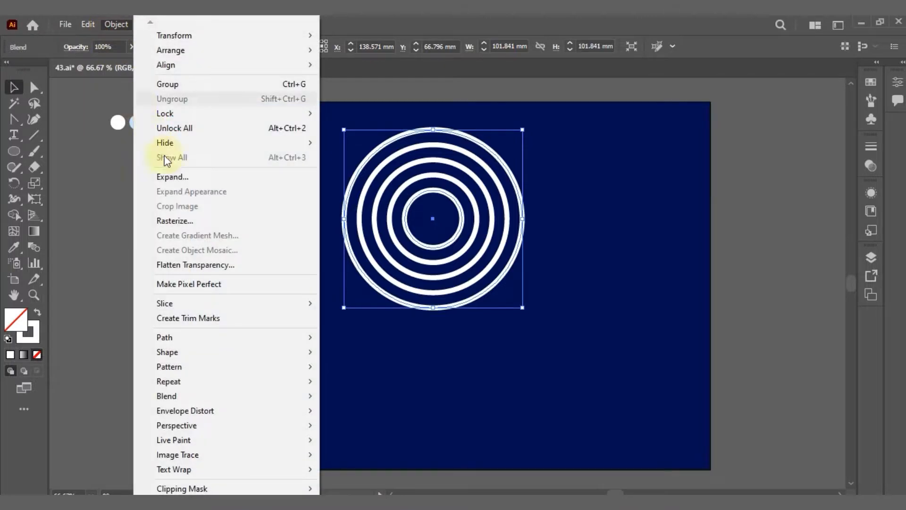
{"action": "left_click", "coordinate": [185, 179]}
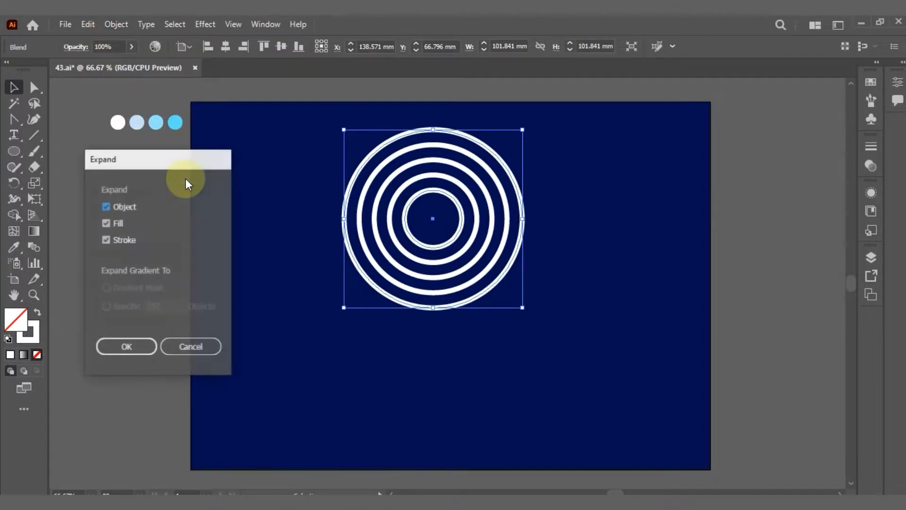
{"action": "left_click", "coordinate": [138, 346]}
Duplicate the ring group straight down by one outer radius so the two sets overlap in a figure eight.
{"action": "key", "text": "a"}
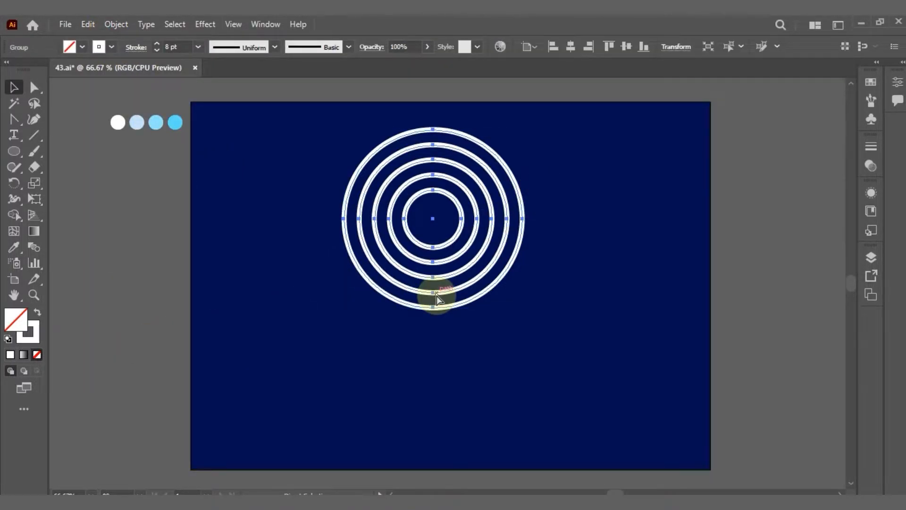
{"action": "key", "text": "v"}
{"action": "left_click_drag", "start_coordinate": [451, 194], "coordinate": [448, 288]}
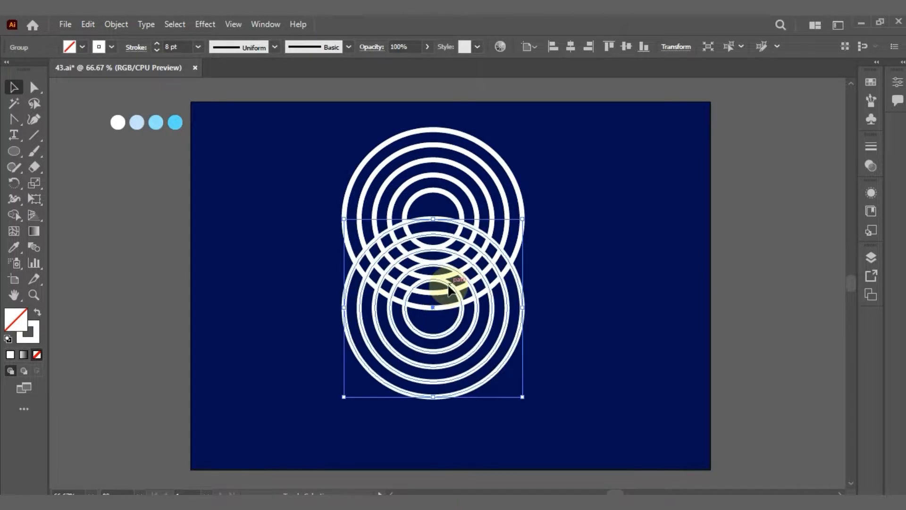
{"action": "left_click", "coordinate": [584, 205]}
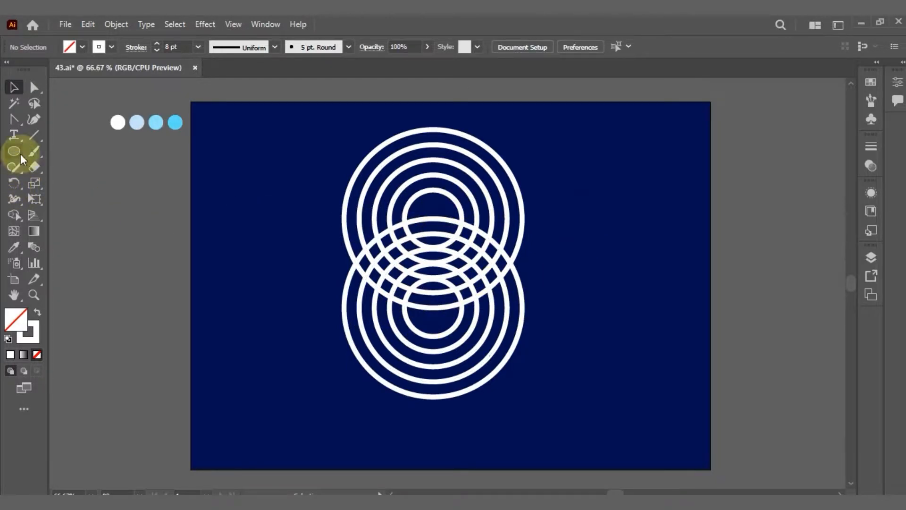
With the Pen tool, draw five vertical lines joining the left anchor points of matching upper and lower rings.
{"action": "left_click", "coordinate": [21, 120]}
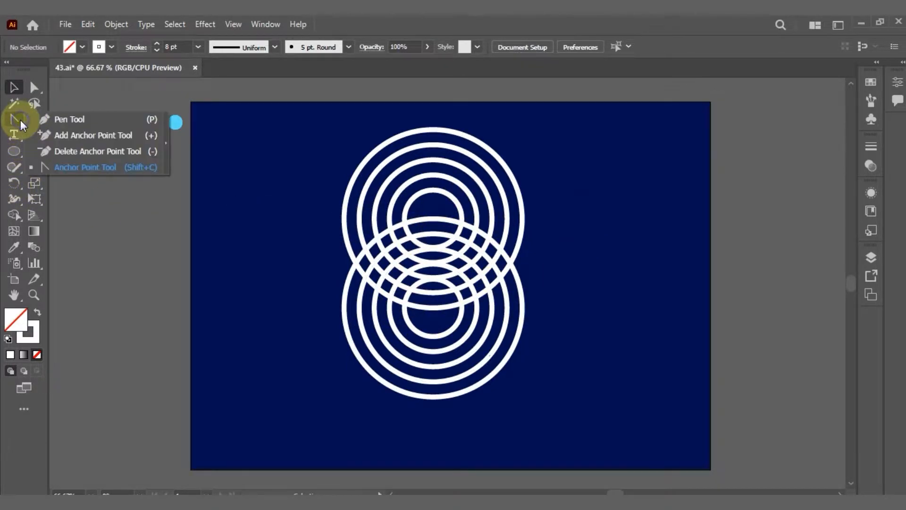
{"action": "left_click", "coordinate": [89, 121]}
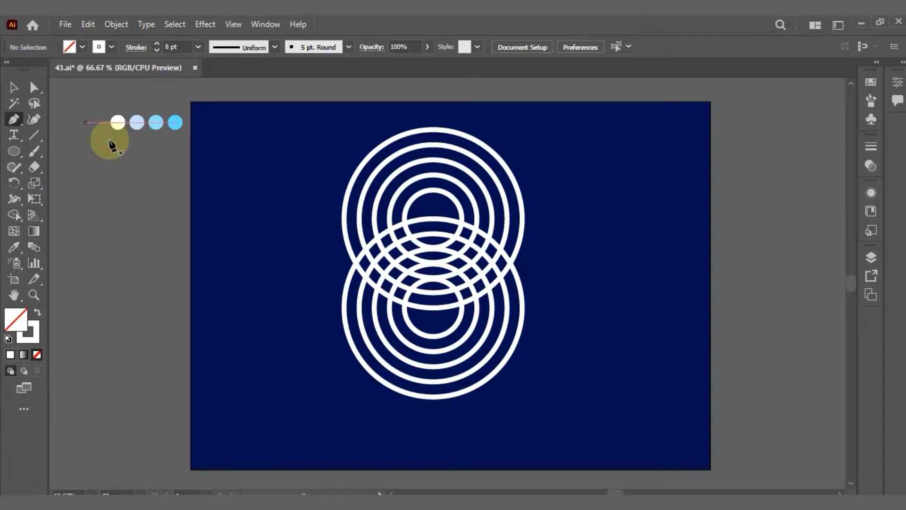
{"action": "left_click", "coordinate": [344, 219]}
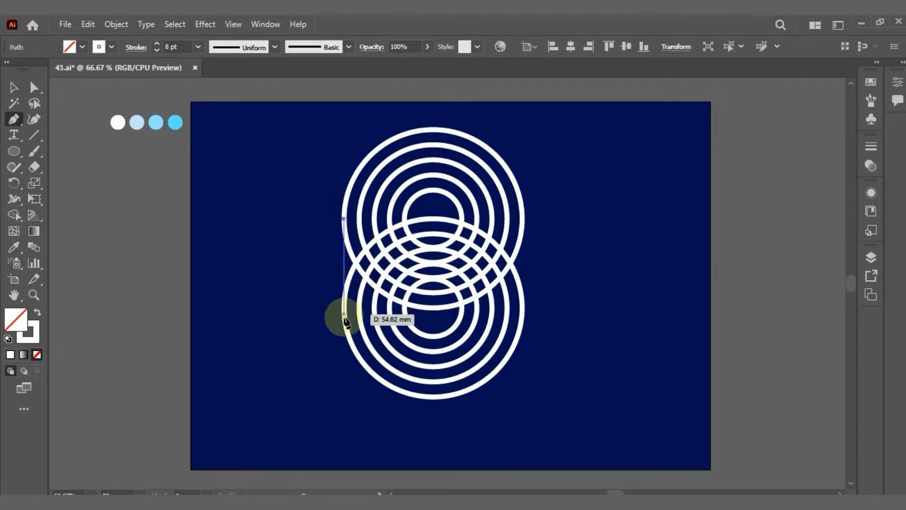
{"action": "left_click", "coordinate": [344, 308]}
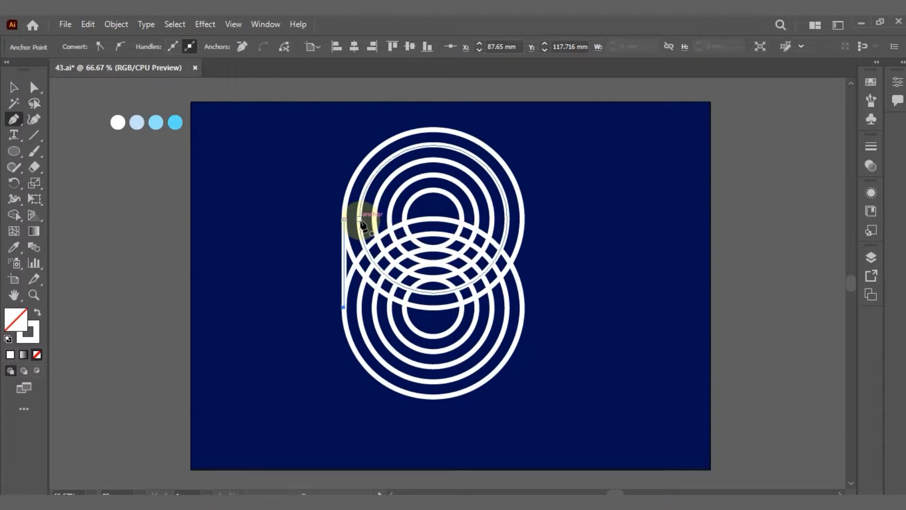
{"action": "left_click", "coordinate": [359, 218]}
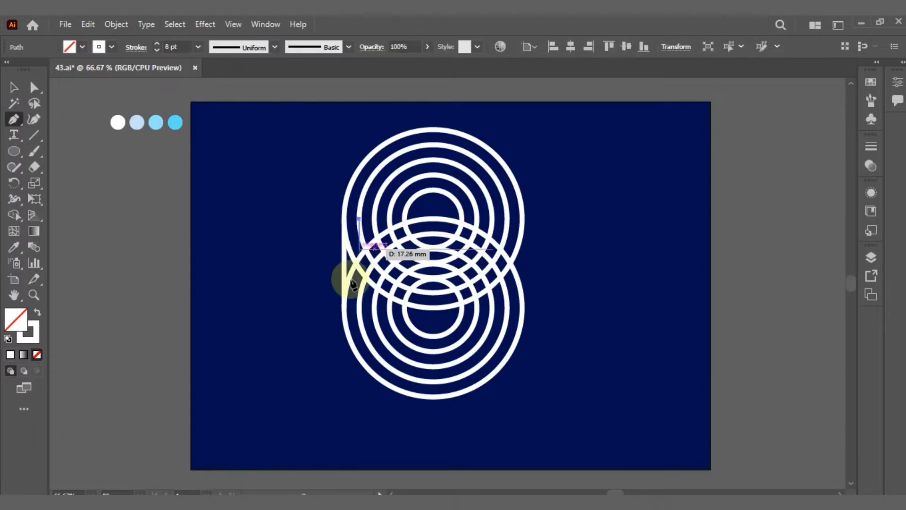
{"action": "left_click", "coordinate": [359, 309]}
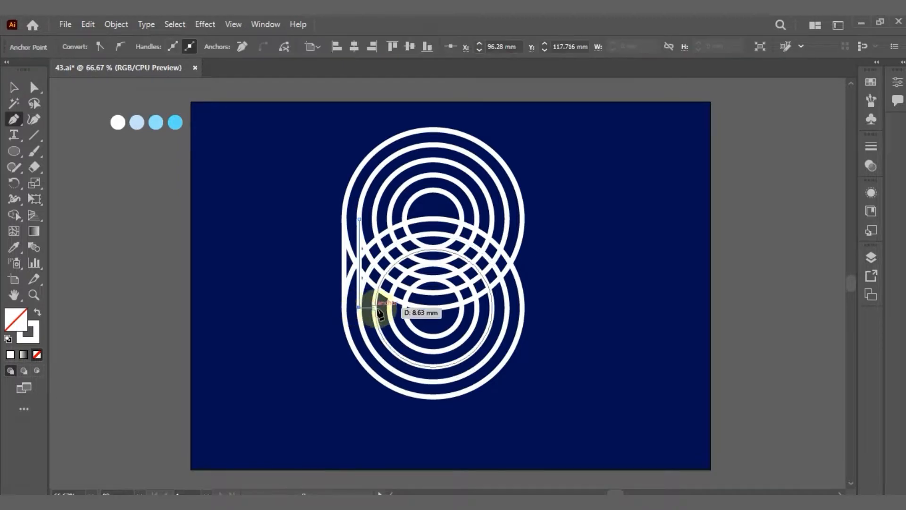
{"action": "left_click", "coordinate": [374, 218]}
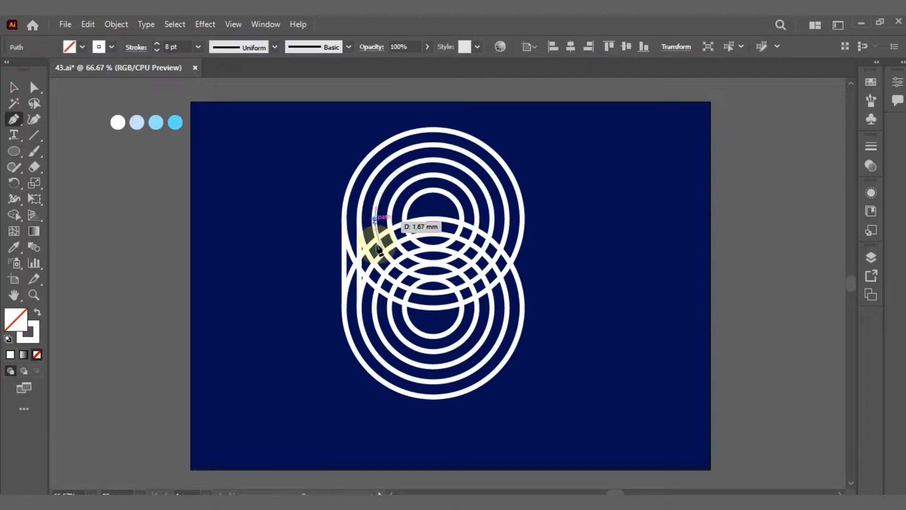
{"action": "left_click", "coordinate": [374, 307]}
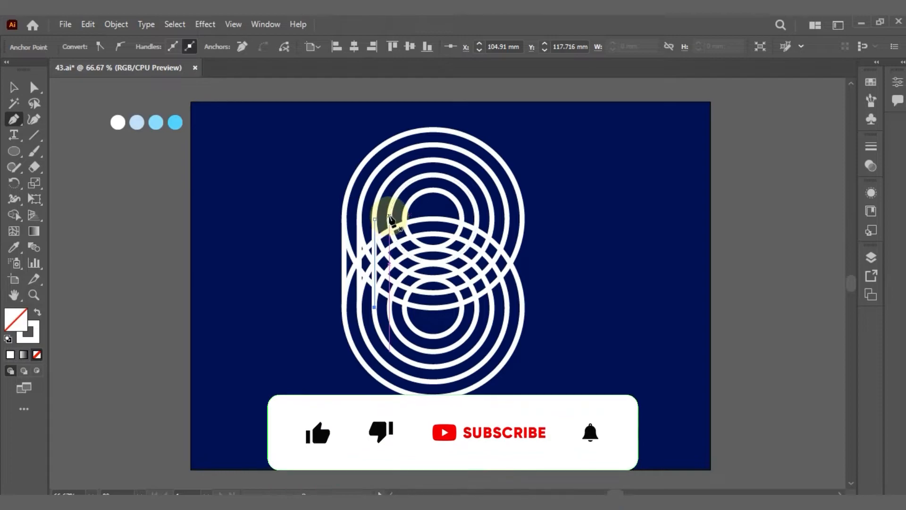
{"action": "left_click", "coordinate": [388, 219]}
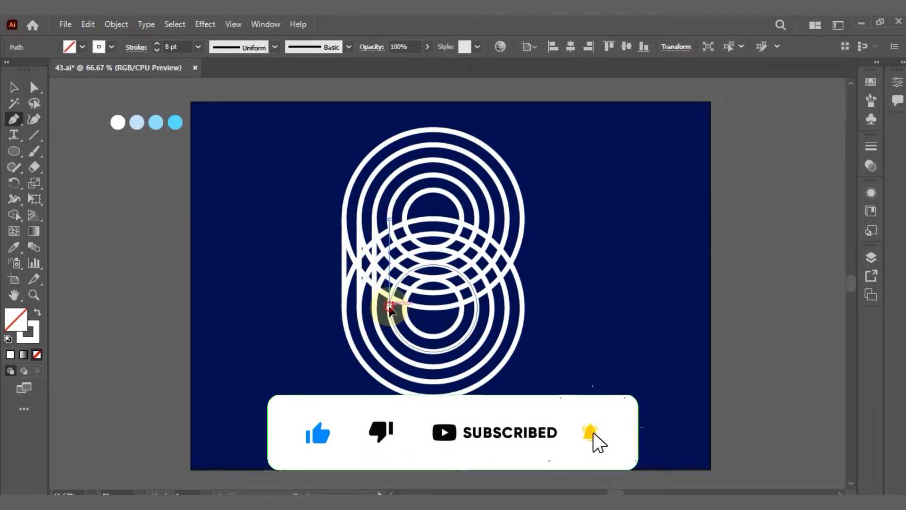
{"action": "left_click", "coordinate": [389, 307]}
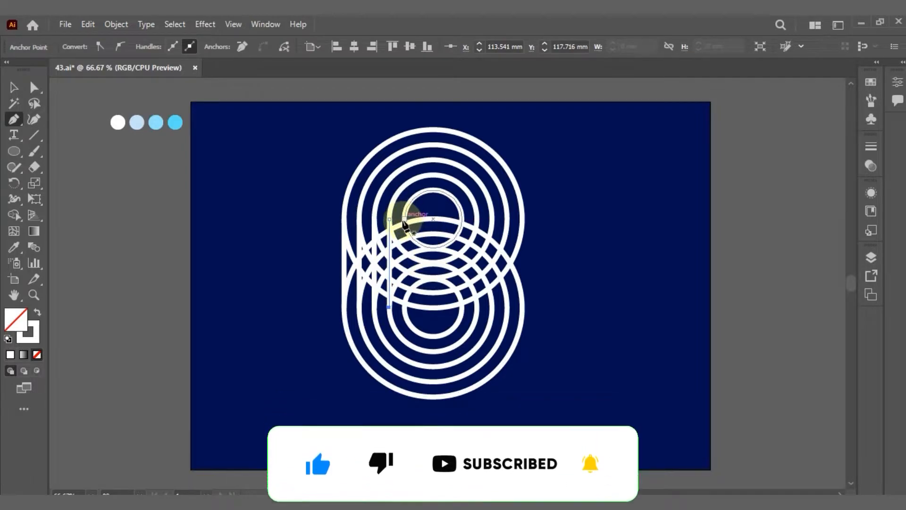
{"action": "left_click", "coordinate": [406, 220]}
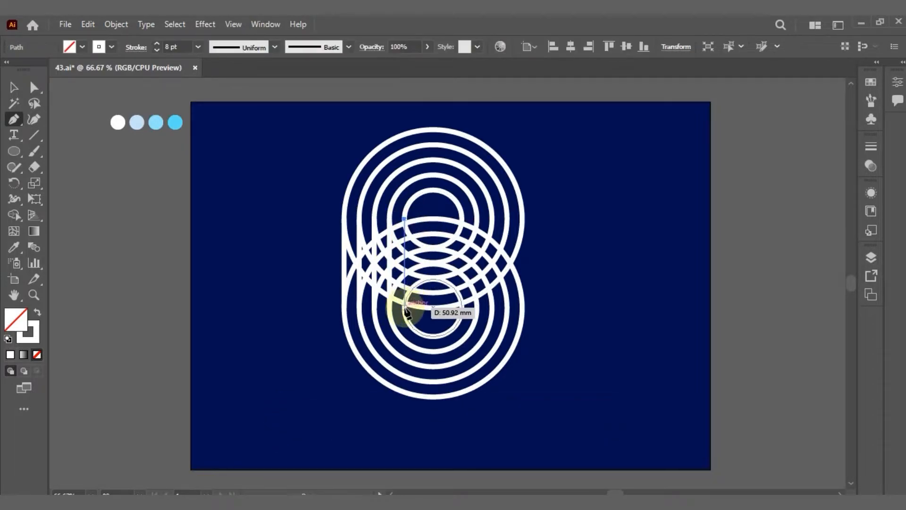
{"action": "left_click", "coordinate": [405, 308]}
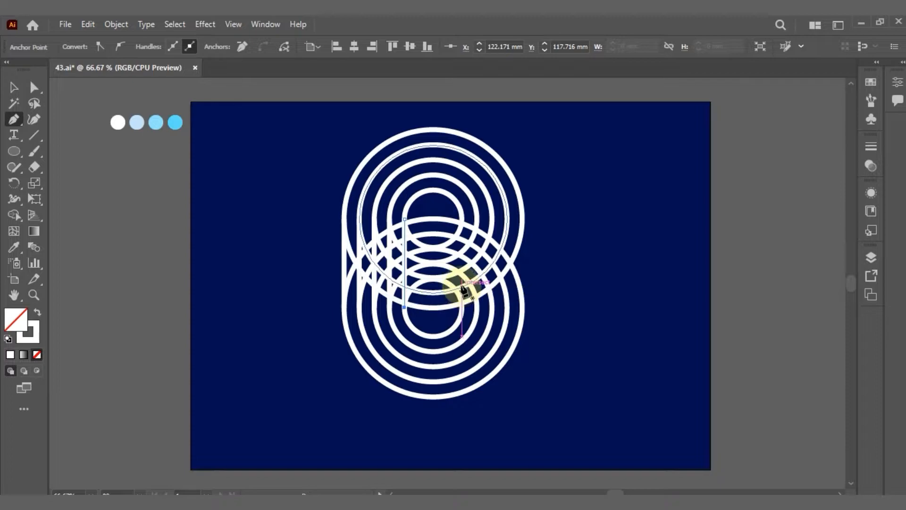
Select both ring sets with the five vertical connecting lines and expand their strokes into filled shapes.
{"action": "key", "text": "ctrl+plus"}
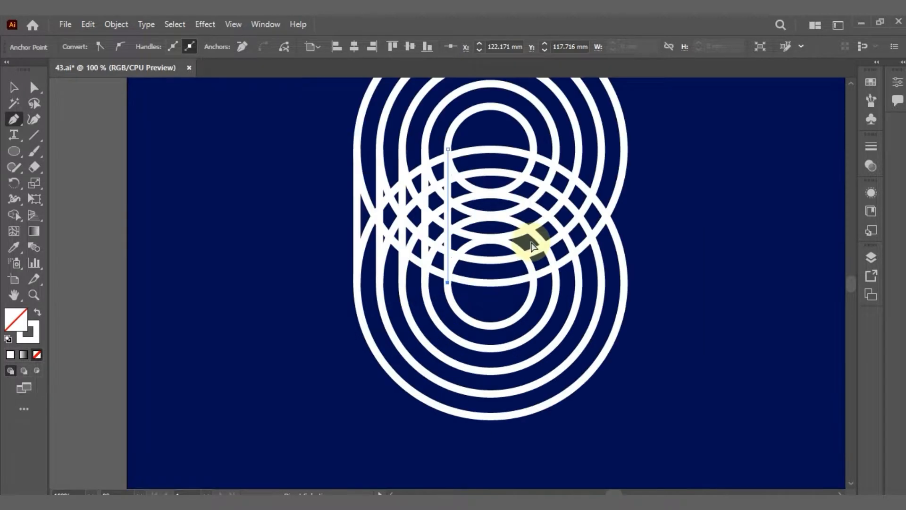
{"action": "left_click_drag", "start_coordinate": [533, 245], "coordinate": [447, 318]}
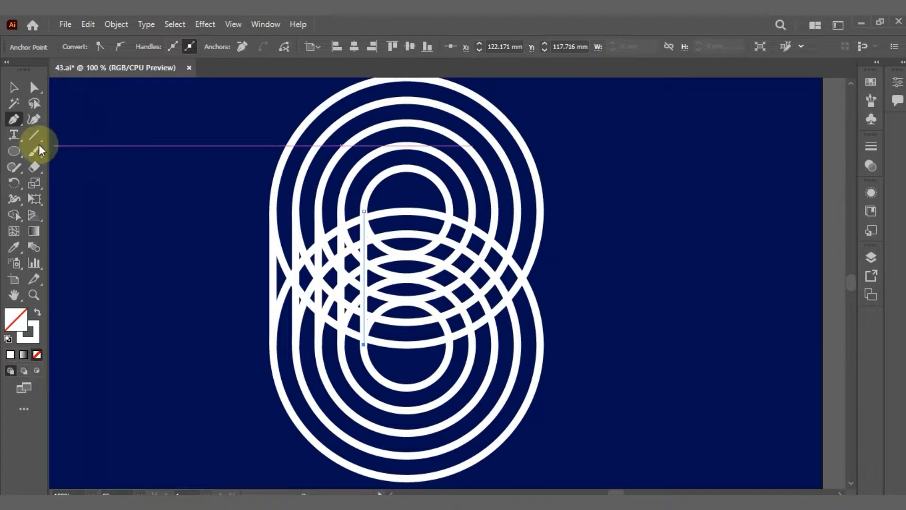
{"action": "left_click", "coordinate": [14, 86]}
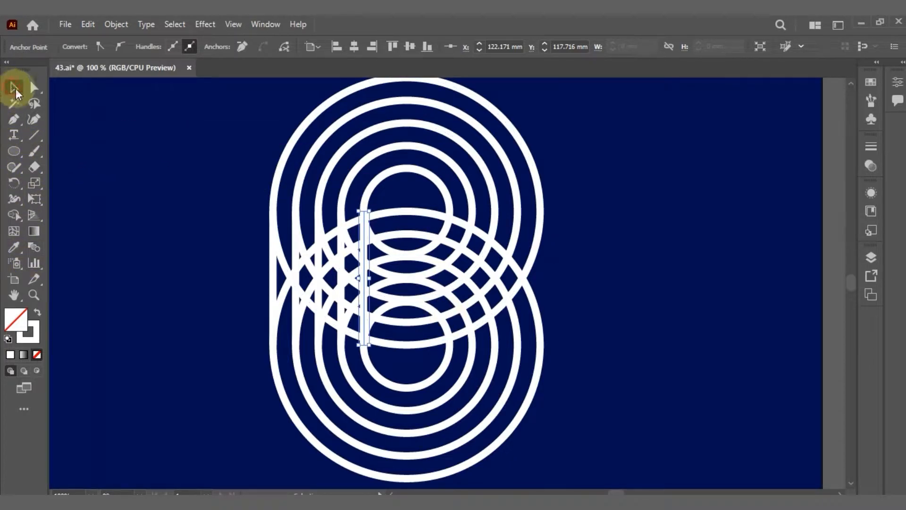
{"action": "left_click", "coordinate": [662, 181]}
{"action": "left_click_drag", "start_coordinate": [674, 133], "coordinate": [172, 410]}
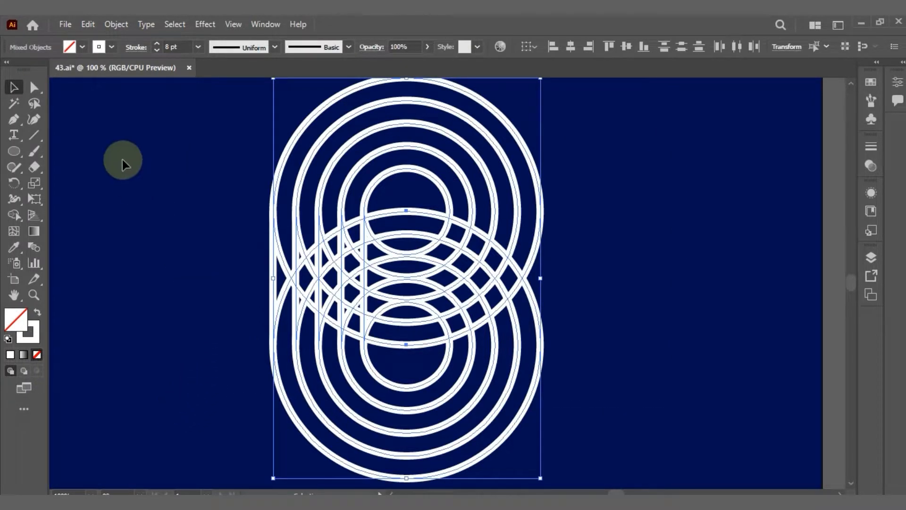
{"action": "left_click", "coordinate": [108, 26]}
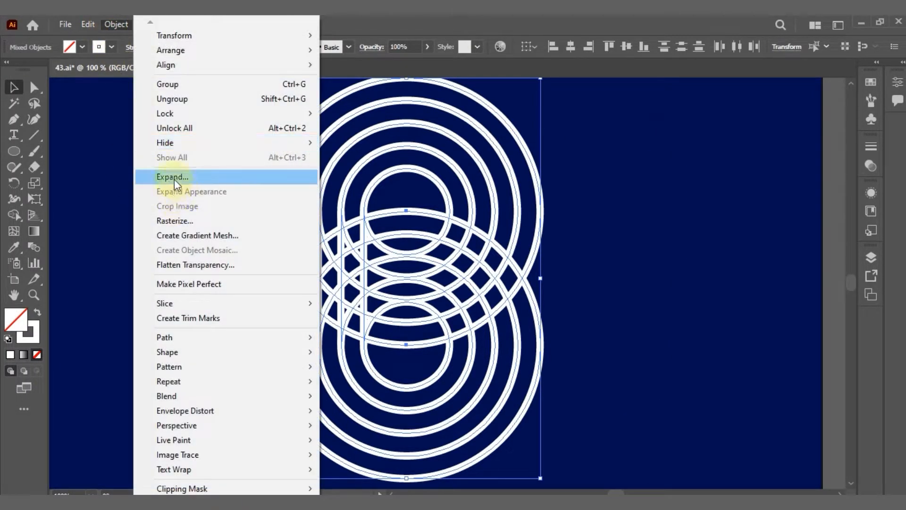
{"action": "left_click", "coordinate": [188, 179]}
{"action": "left_click", "coordinate": [130, 347]}
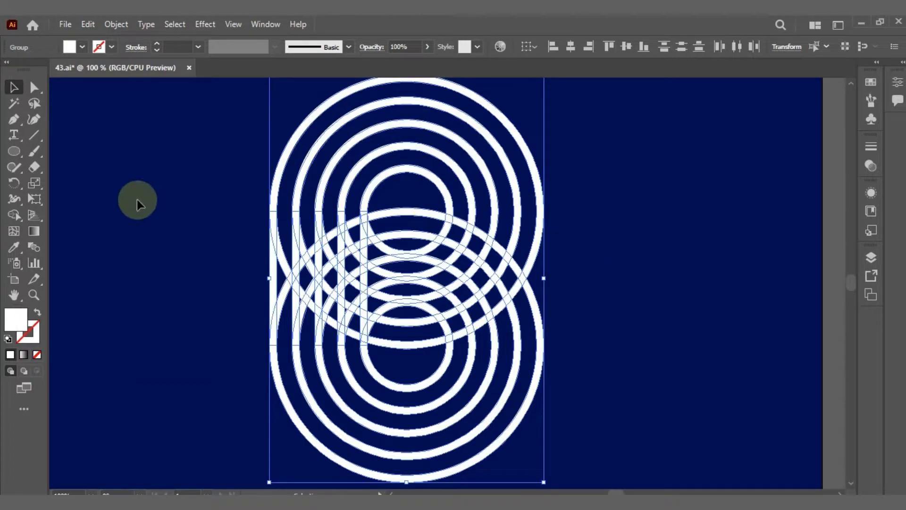
With the Shape Builder tool, merge the three outer vertical lines with the upper and lower ring arcs they connect.
{"action": "left_click", "coordinate": [15, 216]}
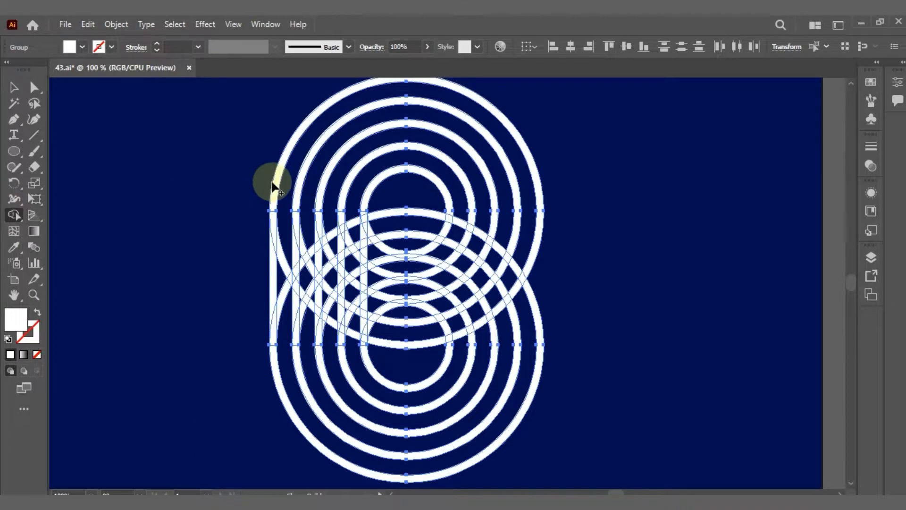
{"action": "mouse_move", "coordinate": [272, 191]}
{"action": "left_mouse_down"}
{"action": "mouse_move", "coordinate": [273, 354]}
{"action": "mouse_move", "coordinate": [275, 330]}
{"action": "left_mouse_up"}
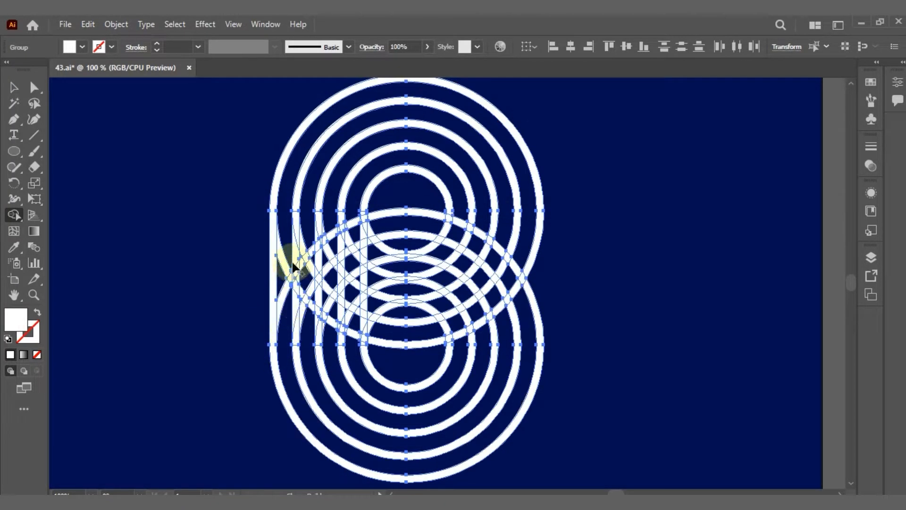
{"action": "left_click_drag", "start_coordinate": [299, 203], "coordinate": [294, 272]}
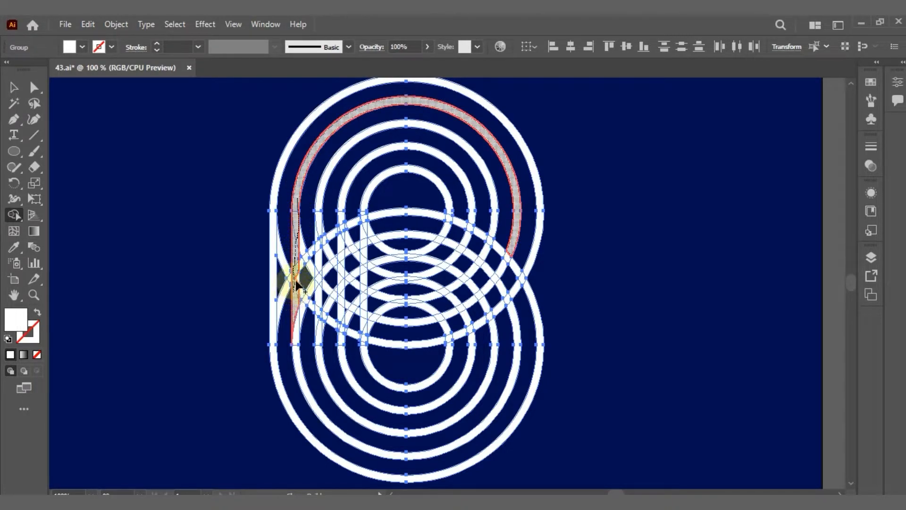
{"action": "left_click_drag", "start_coordinate": [298, 283], "coordinate": [297, 348]}
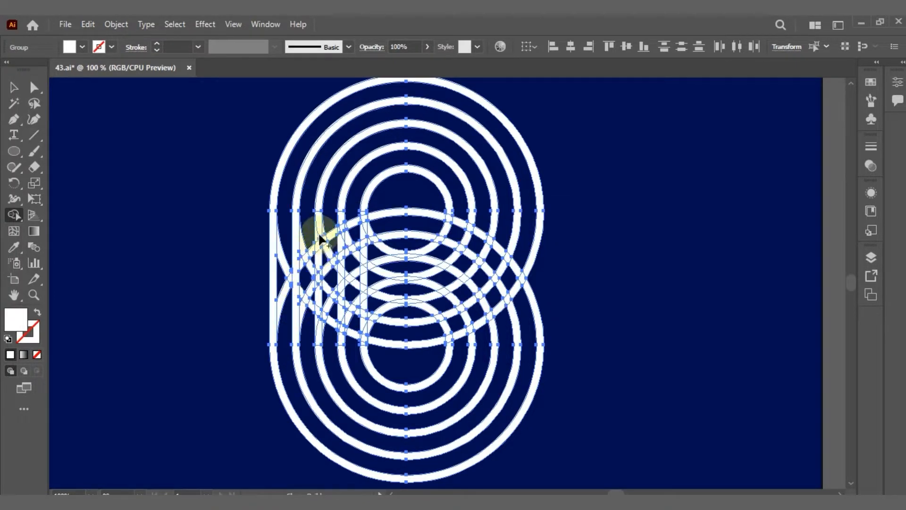
{"action": "left_click_drag", "start_coordinate": [319, 197], "coordinate": [320, 240]}
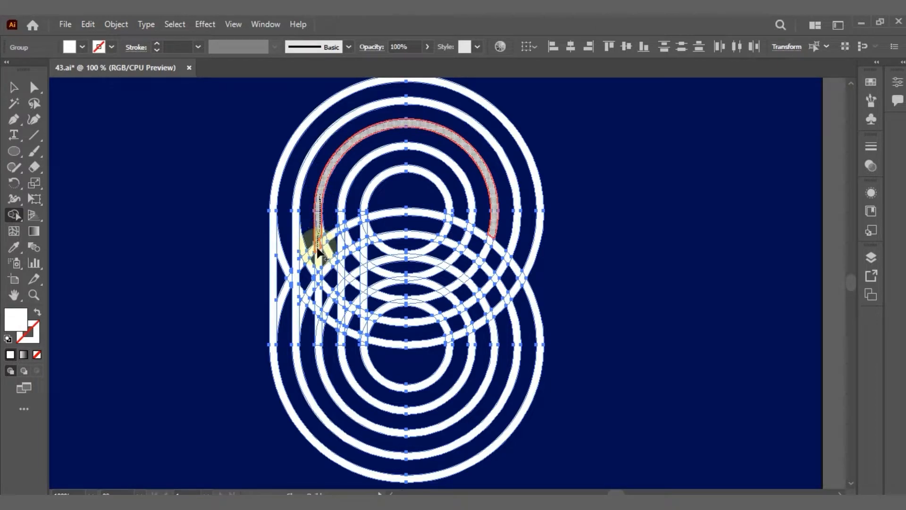
{"action": "left_click_drag", "start_coordinate": [320, 255], "coordinate": [318, 270]}
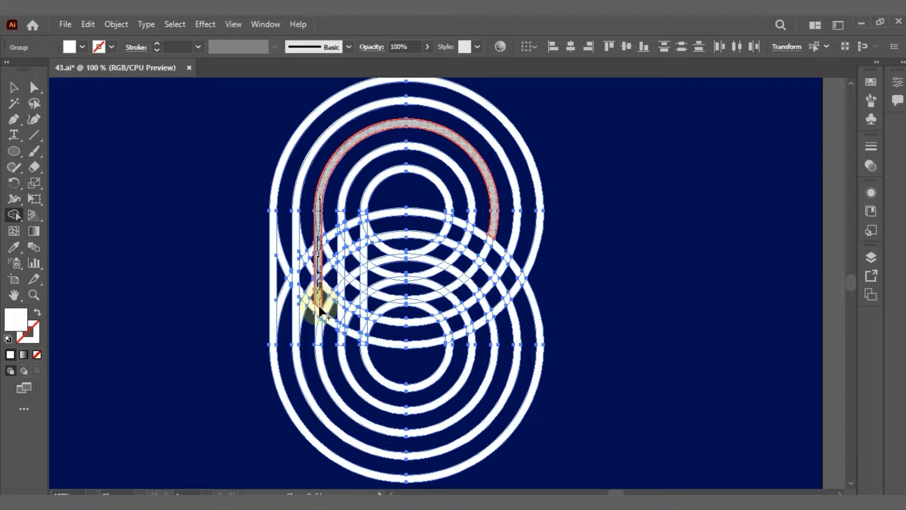
{"action": "mouse_move", "coordinate": [320, 321]}
{"action": "left_mouse_down"}
{"action": "mouse_move", "coordinate": [320, 348]}
{"action": "mouse_move", "coordinate": [328, 338]}
{"action": "left_mouse_up"}
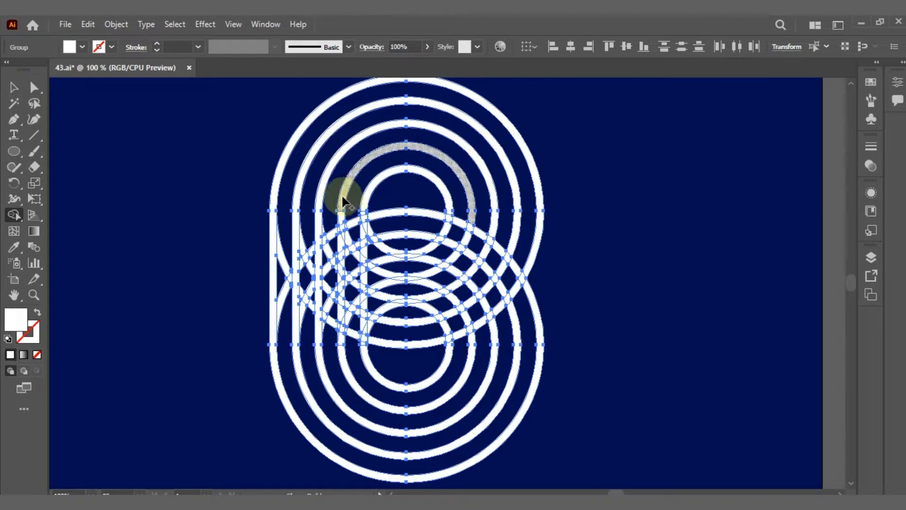
Merge the two inner vertical lines with their matching upper and lower ring arcs using the Shape Builder tool.
{"action": "left_click_drag", "start_coordinate": [343, 202], "coordinate": [343, 245]}
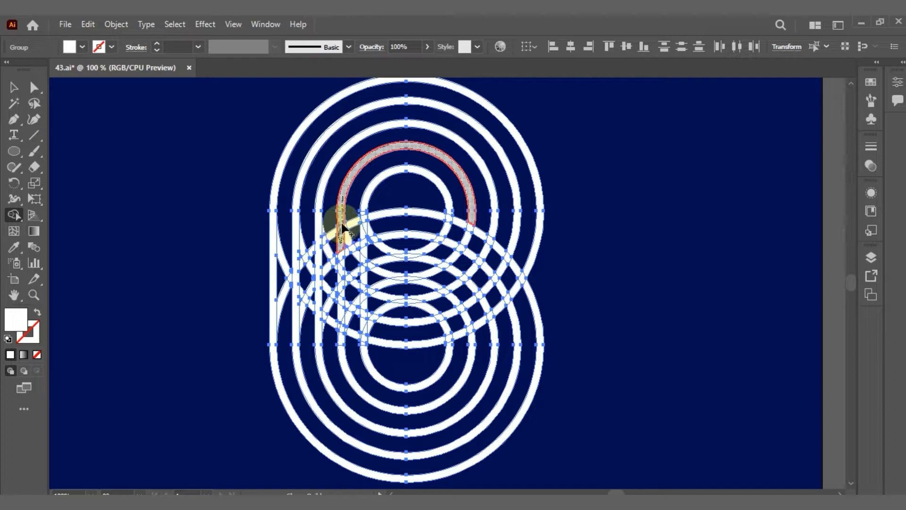
{"action": "left_click_drag", "start_coordinate": [341, 225], "coordinate": [342, 244]}
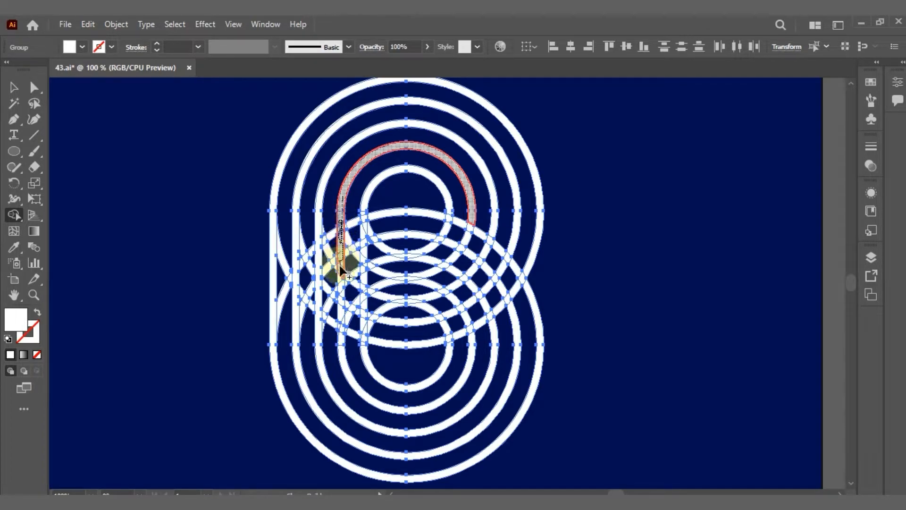
{"action": "left_click_drag", "start_coordinate": [339, 266], "coordinate": [345, 299]}
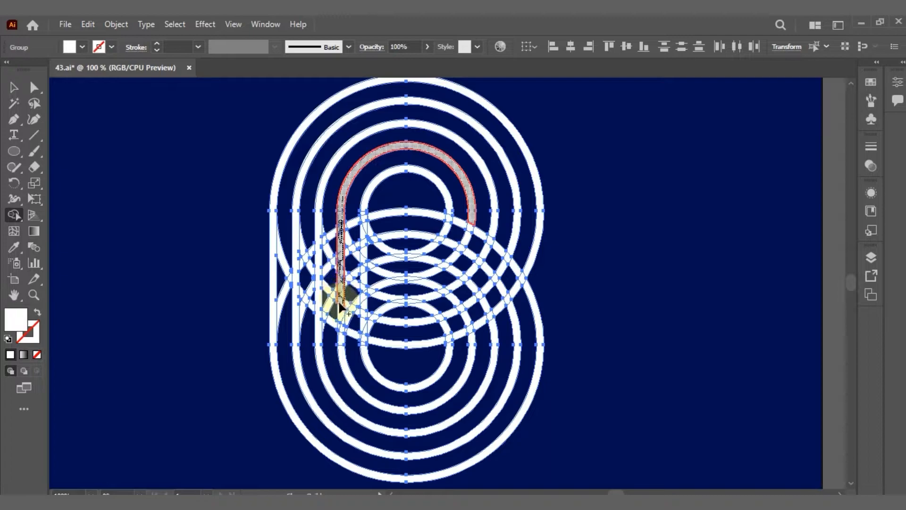
{"action": "mouse_move", "coordinate": [345, 314]}
{"action": "left_mouse_down"}
{"action": "mouse_move", "coordinate": [344, 354]}
{"action": "mouse_move", "coordinate": [350, 324]}
{"action": "mouse_move", "coordinate": [363, 339]}
{"action": "mouse_move", "coordinate": [390, 324]}
{"action": "mouse_move", "coordinate": [431, 327]}
{"action": "left_mouse_up"}
{"action": "scroll", "coordinate": [430, 323], "scroll_direction": "up", "scroll_amount": 2}
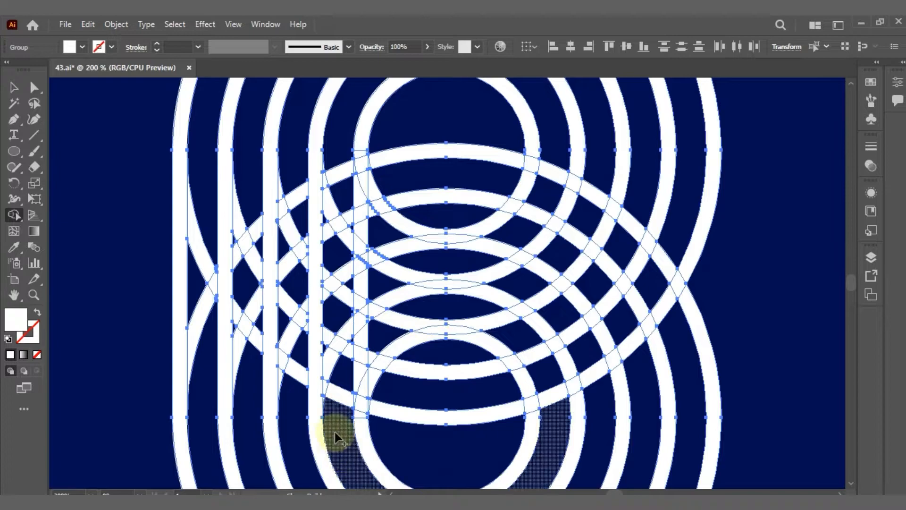
{"action": "mouse_move", "coordinate": [366, 132]}
{"action": "left_mouse_down"}
{"action": "mouse_move", "coordinate": [354, 173]}
{"action": "mouse_move", "coordinate": [362, 245]}
{"action": "left_mouse_up"}
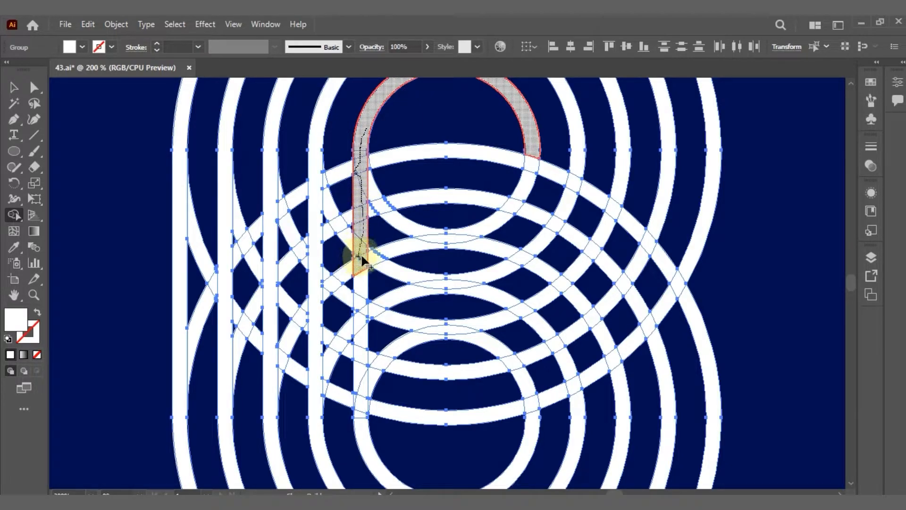
{"action": "left_click_drag", "start_coordinate": [364, 268], "coordinate": [362, 293]}
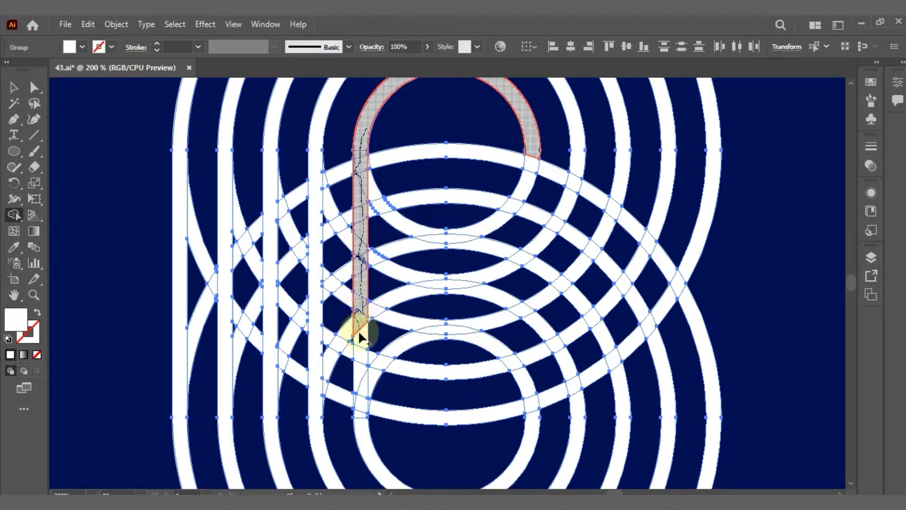
{"action": "left_click_drag", "start_coordinate": [358, 388], "coordinate": [365, 437]}
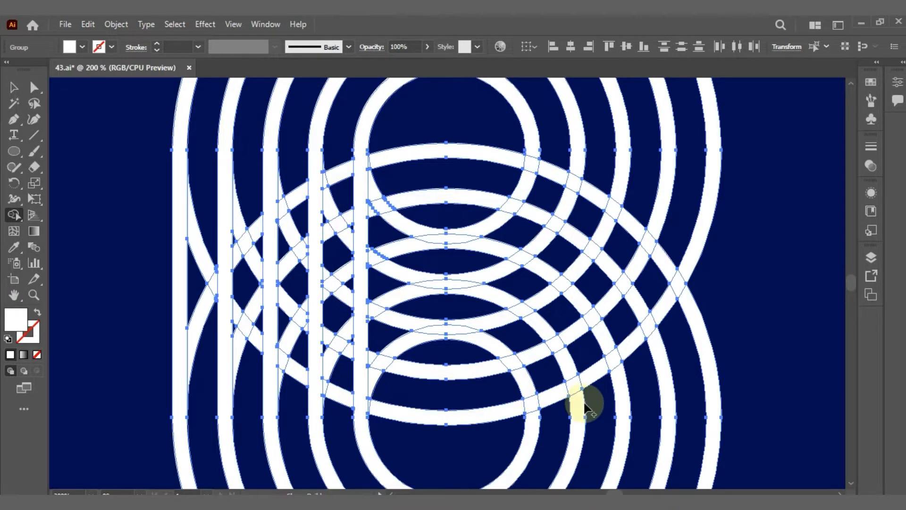
Merge the segments of the smallest lower ring, from its right side over the top to the innermost vertical line, into one band.
{"action": "scroll", "coordinate": [596, 278], "scroll_direction": "down", "scroll_amount": 1}
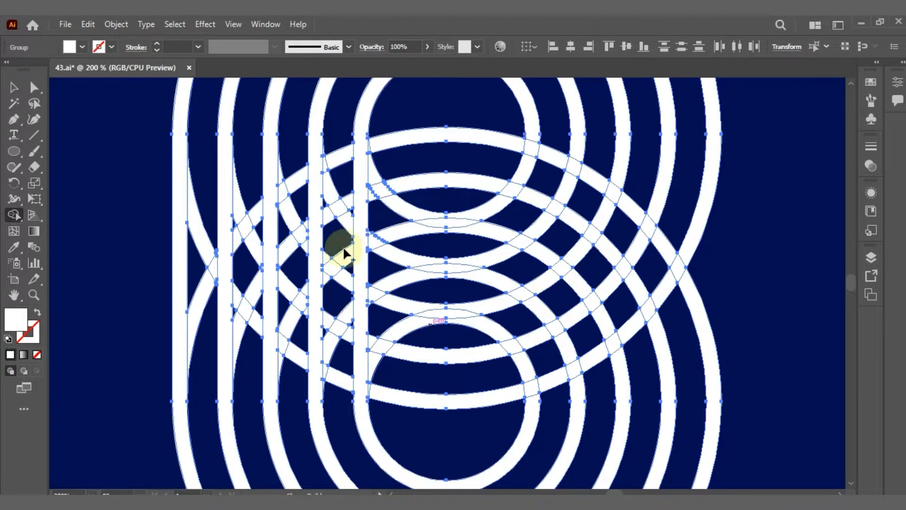
{"action": "mouse_move", "coordinate": [357, 153]}
{"action": "left_mouse_down"}
{"action": "mouse_move", "coordinate": [557, 313]}
{"action": "mouse_move", "coordinate": [530, 418]}
{"action": "mouse_move", "coordinate": [540, 406]}
{"action": "left_mouse_up"}
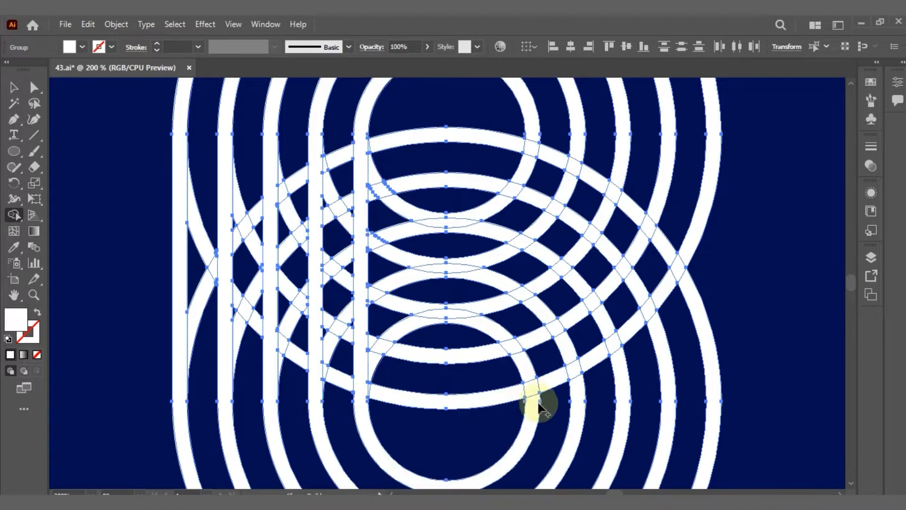
{"action": "key", "text": "ctrl+plus"}
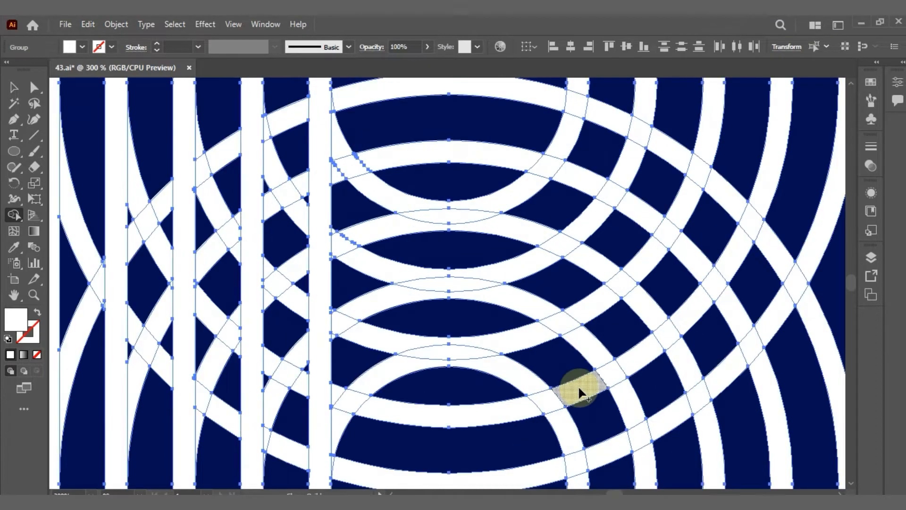
{"action": "scroll", "coordinate": [519, 335], "scroll_direction": "down", "scroll_amount": 5}
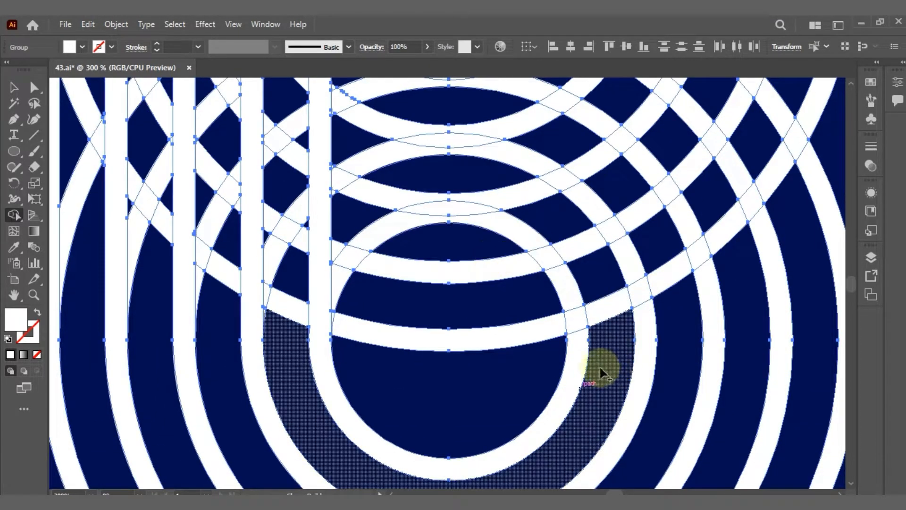
{"action": "left_click_drag", "start_coordinate": [575, 354], "coordinate": [567, 325]}
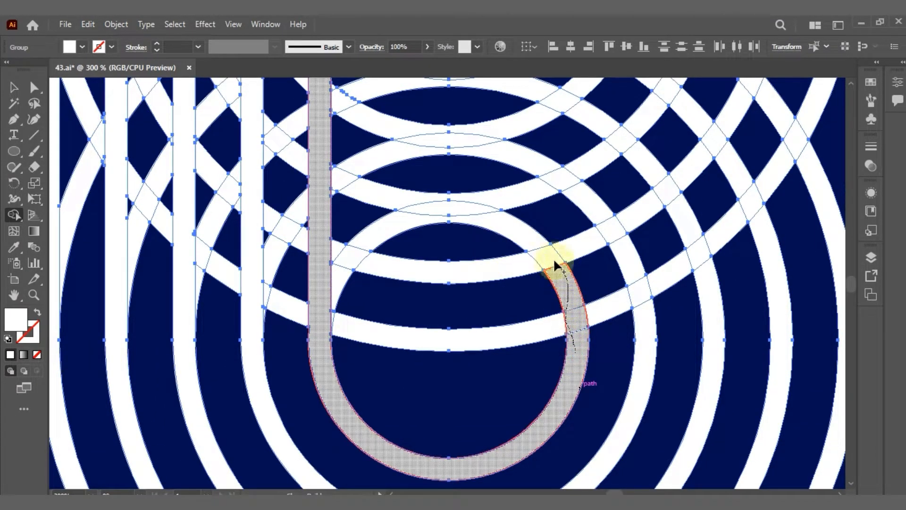
{"action": "left_click_drag", "start_coordinate": [555, 261], "coordinate": [511, 229]}
{"action": "mouse_move", "coordinate": [402, 224]}
{"action": "left_mouse_down"}
{"action": "mouse_move", "coordinate": [356, 254]}
{"action": "mouse_move", "coordinate": [332, 312]}
{"action": "left_mouse_up"}
{"action": "scroll", "coordinate": [650, 272], "scroll_direction": "up", "scroll_amount": 3}
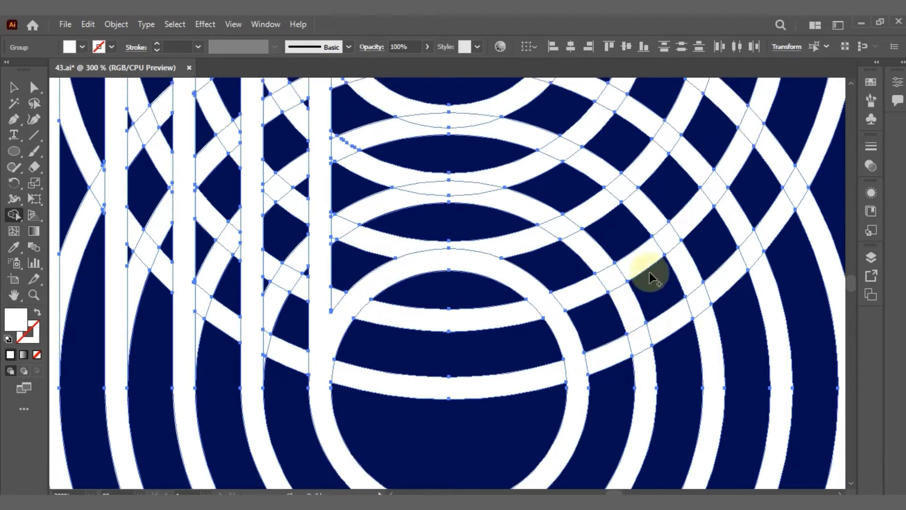
Merge the upper-right arc segments of the second-smallest and middle lower rings, ending each at the innermost vertical line.
{"action": "scroll", "coordinate": [650, 272], "scroll_direction": "up", "scroll_amount": 1}
{"action": "mouse_move", "coordinate": [644, 380]}
{"action": "left_mouse_down"}
{"action": "mouse_move", "coordinate": [627, 317]}
{"action": "mouse_move", "coordinate": [603, 279]}
{"action": "mouse_move", "coordinate": [498, 215]}
{"action": "left_mouse_up"}
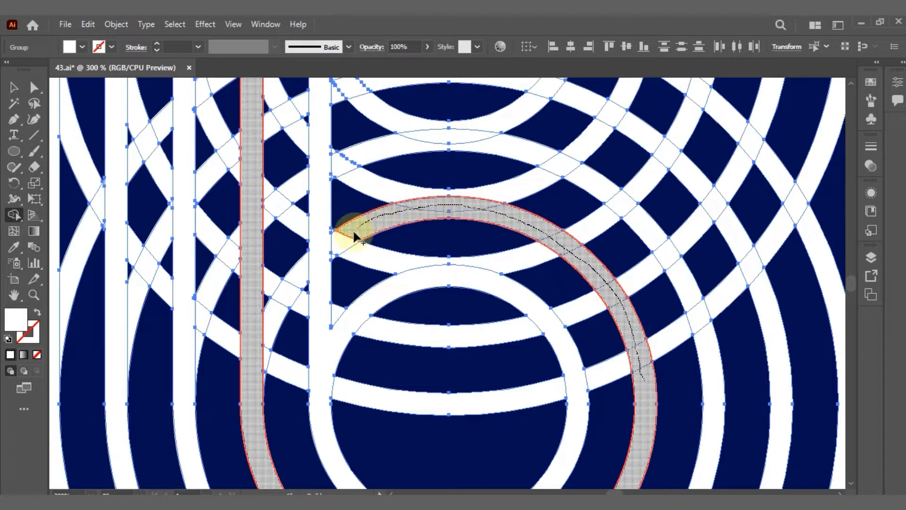
{"action": "mouse_move", "coordinate": [346, 241]}
{"action": "left_mouse_down"}
{"action": "mouse_move", "coordinate": [336, 253]}
{"action": "mouse_move", "coordinate": [425, 222]}
{"action": "left_mouse_up"}
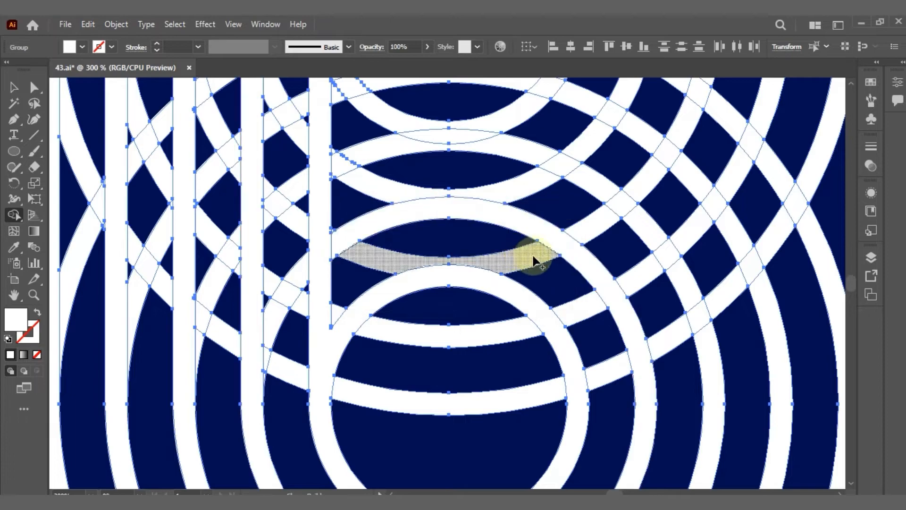
{"action": "scroll", "coordinate": [545, 254], "scroll_direction": "up", "scroll_amount": 3}
{"action": "left_click_drag", "start_coordinate": [708, 390], "coordinate": [685, 332]}
{"action": "mouse_move", "coordinate": [618, 253]}
{"action": "left_mouse_down"}
{"action": "mouse_move", "coordinate": [566, 219]}
{"action": "mouse_move", "coordinate": [456, 189]}
{"action": "mouse_move", "coordinate": [356, 213]}
{"action": "mouse_move", "coordinate": [396, 237]}
{"action": "left_mouse_up"}
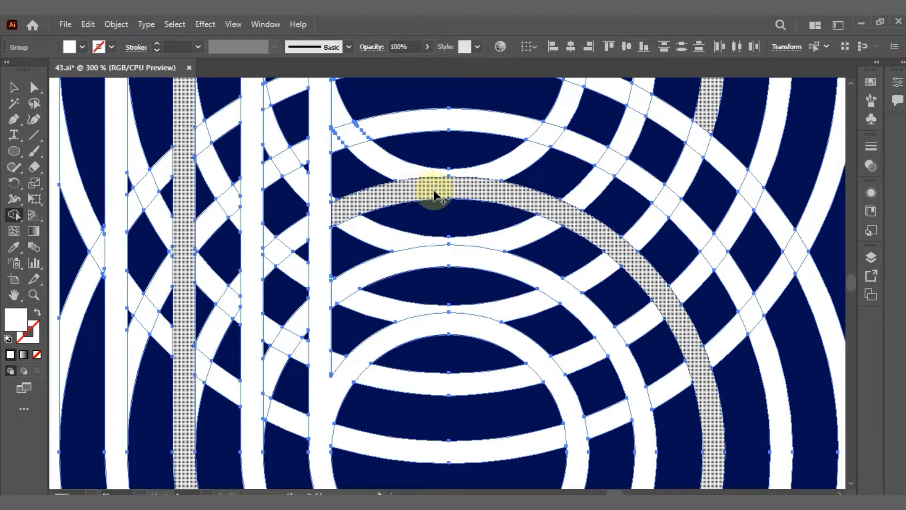
Merge the upper-right arc segments of the two largest lower rings into continuous bands reaching the innermost vertical line.
{"action": "key", "text": "ctrl+minus"}
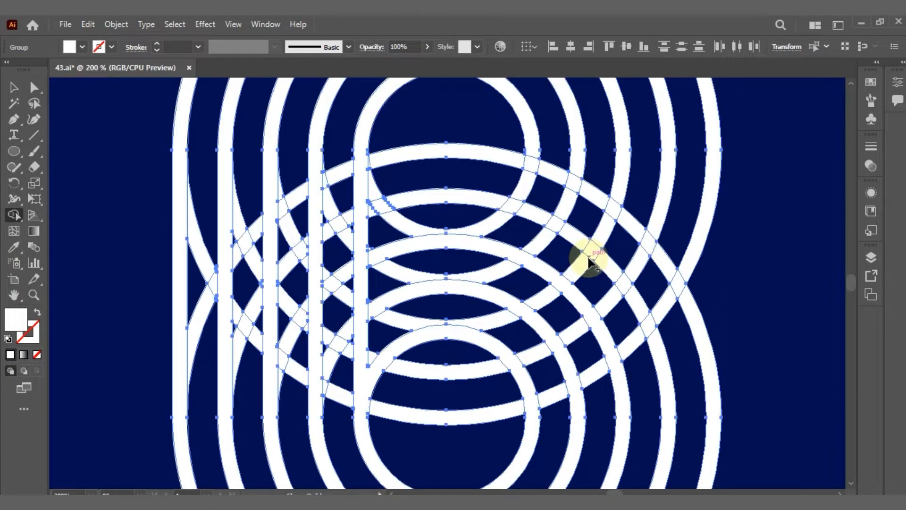
{"action": "mouse_move", "coordinate": [659, 343]}
{"action": "left_mouse_down"}
{"action": "mouse_move", "coordinate": [609, 266]}
{"action": "mouse_move", "coordinate": [552, 225]}
{"action": "mouse_move", "coordinate": [465, 199]}
{"action": "mouse_move", "coordinate": [372, 213]}
{"action": "left_mouse_up"}
{"action": "mouse_move", "coordinate": [690, 300]}
{"action": "left_mouse_down"}
{"action": "mouse_move", "coordinate": [637, 226]}
{"action": "mouse_move", "coordinate": [569, 182]}
{"action": "mouse_move", "coordinate": [470, 157]}
{"action": "left_mouse_up"}
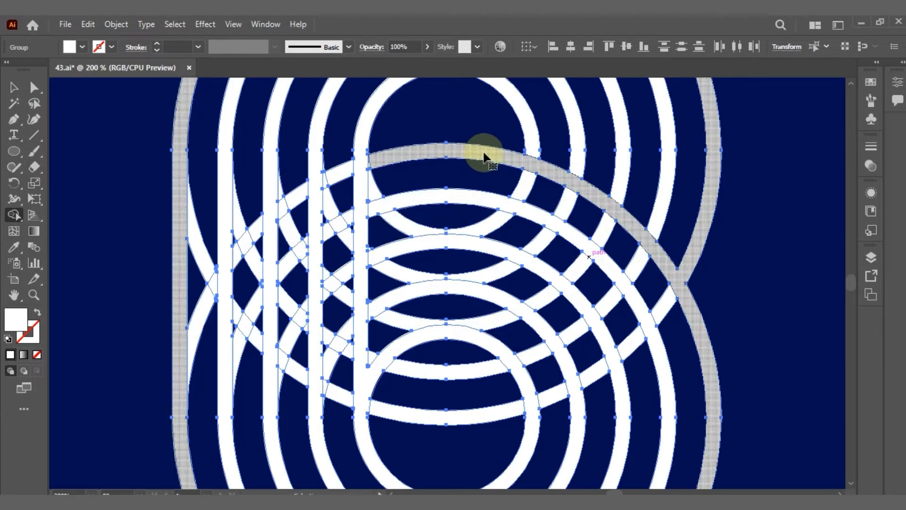
Merge the small leftover sliver beside the innermost vertical line into the largest lower ring's top arc.
{"action": "key", "text": "ctrl+equal"}
{"action": "key", "text": "ctrl+equal"}
{"action": "key", "text": "ctrl+equal"}
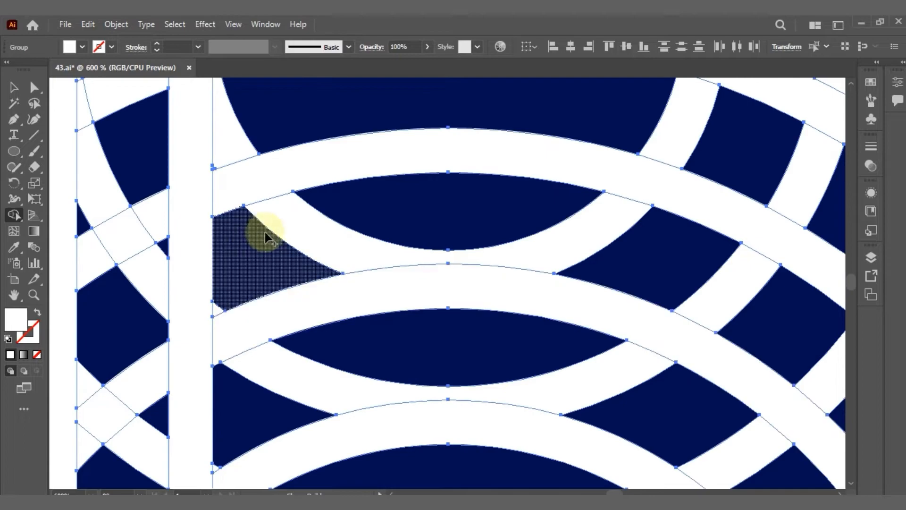
{"action": "scroll", "coordinate": [224, 240], "scroll_direction": "up", "scroll_amount": 3}
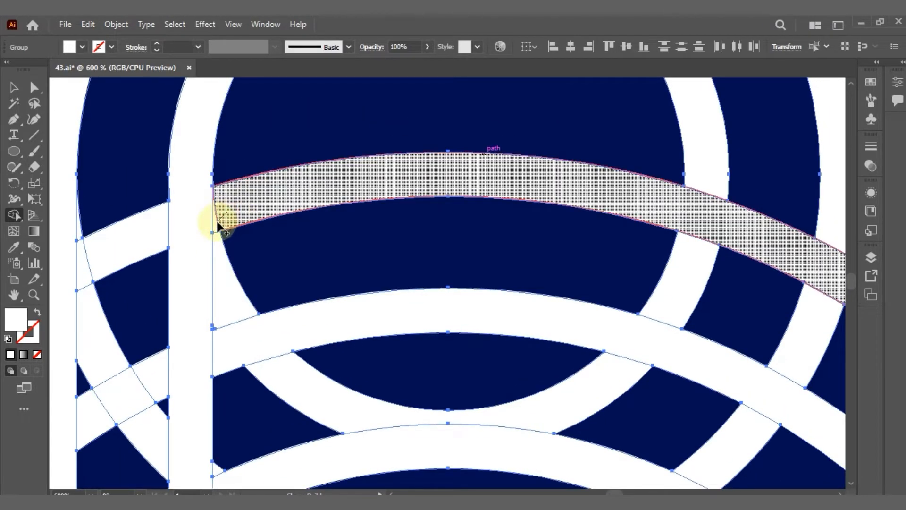
{"action": "left_click", "coordinate": [217, 229]}
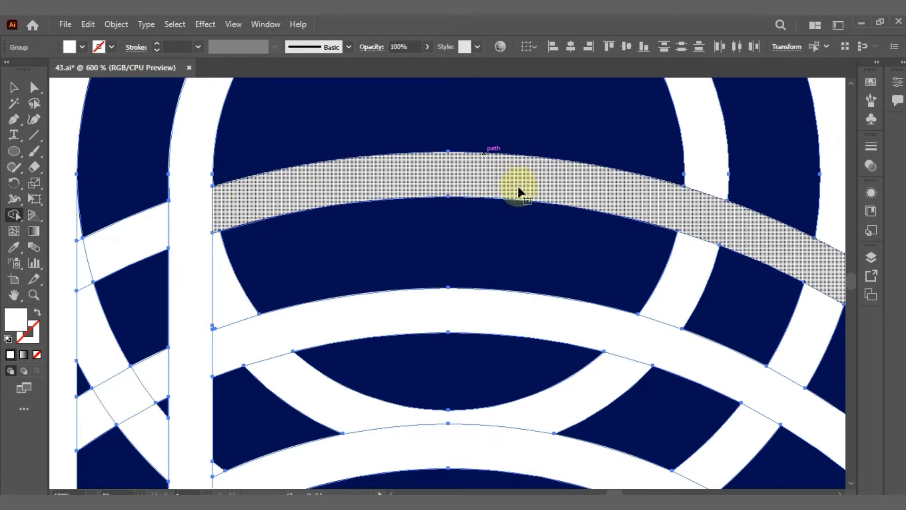
{"action": "key", "text": "ctrl+1"}
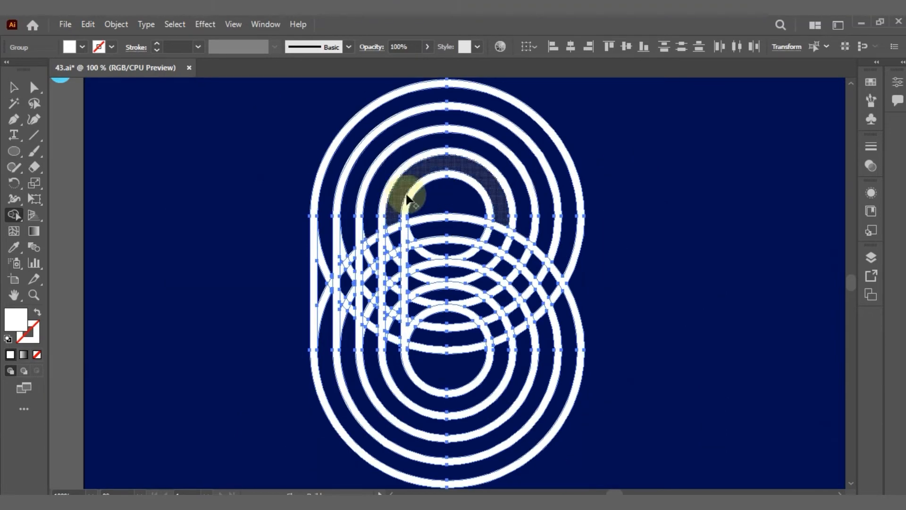
Select the whole ring artwork and ungroup it into separate bands.
{"action": "left_click", "coordinate": [16, 94]}
{"action": "scroll", "coordinate": [565, 256], "scroll_direction": "up", "scroll_amount": 2}
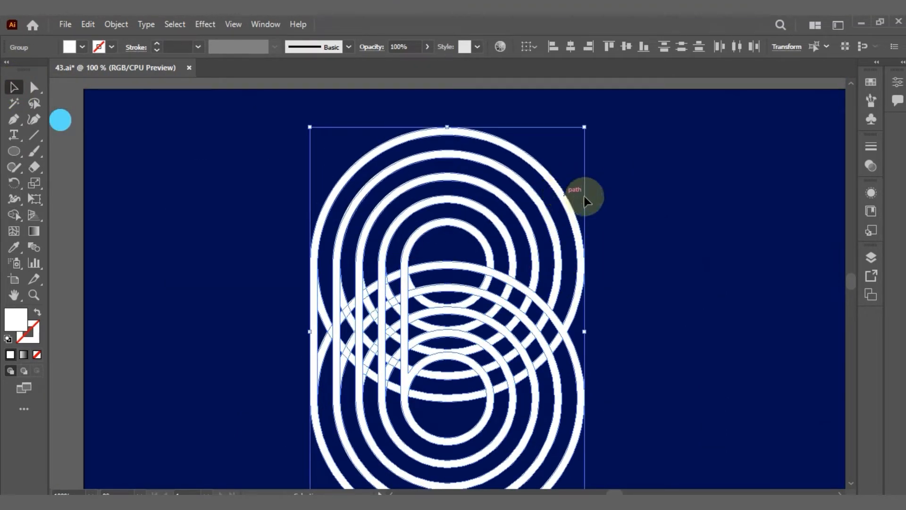
{"action": "left_click", "coordinate": [616, 199]}
{"action": "left_click_drag", "start_coordinate": [654, 181], "coordinate": [267, 446]}
{"action": "right_click", "coordinate": [435, 284]}
{"action": "left_click", "coordinate": [489, 181]}
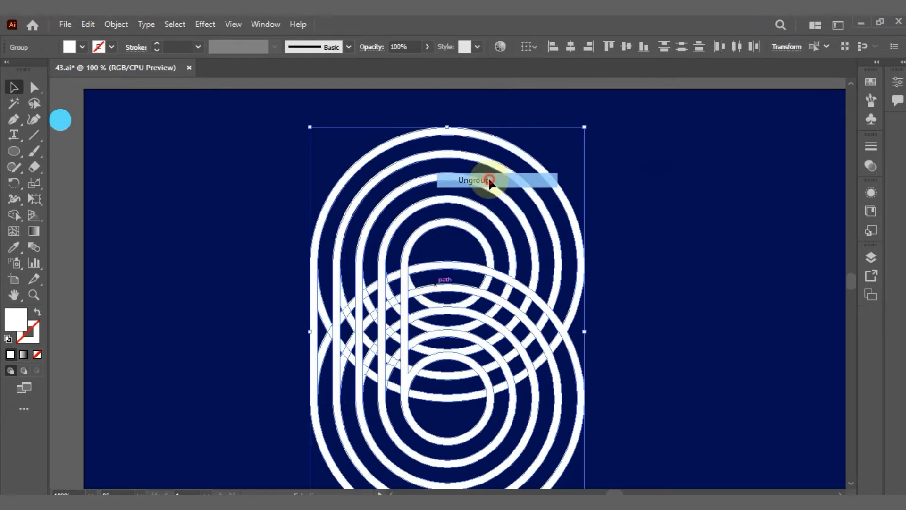
{"action": "left_click", "coordinate": [499, 203]}
Ungroup the outermost band's group to separate its outline from the leftover arc pieces.
{"action": "scroll", "coordinate": [504, 236], "scroll_direction": "down", "scroll_amount": 2}
{"action": "left_click", "coordinate": [506, 245]}
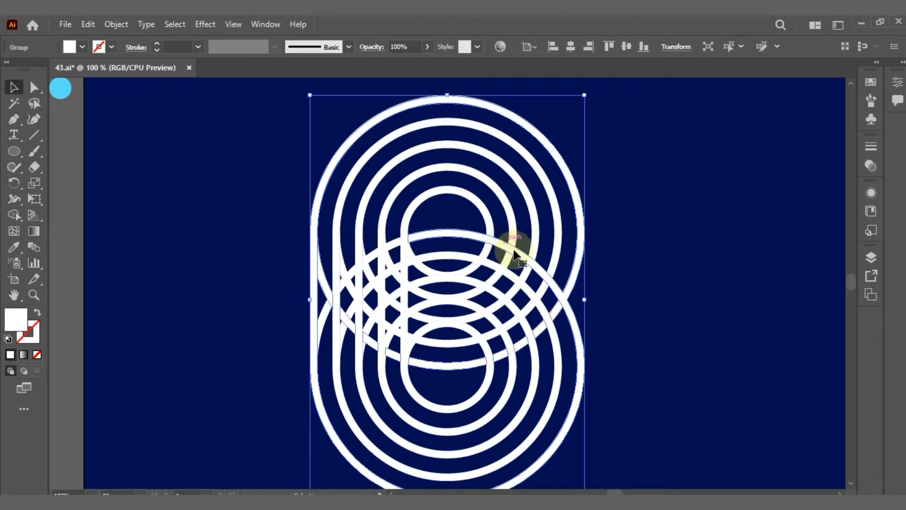
{"action": "right_click", "coordinate": [543, 277]}
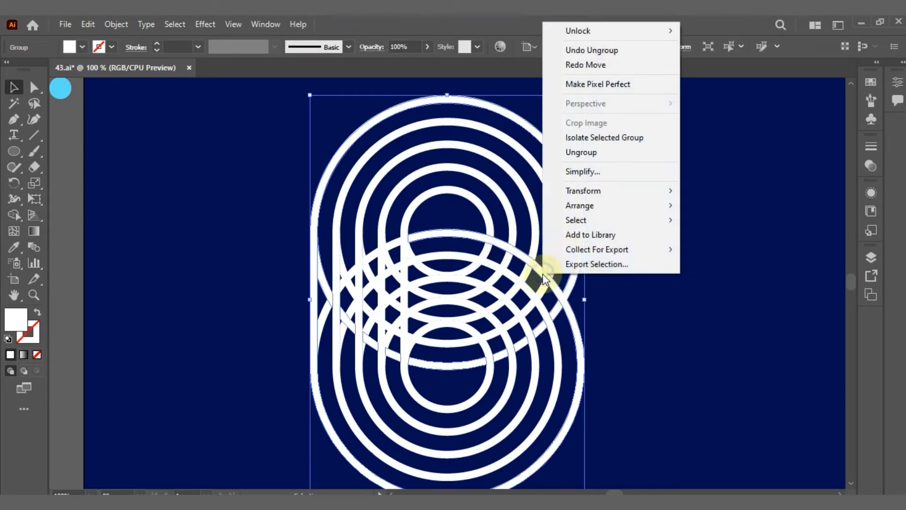
{"action": "left_click", "coordinate": [580, 153]}
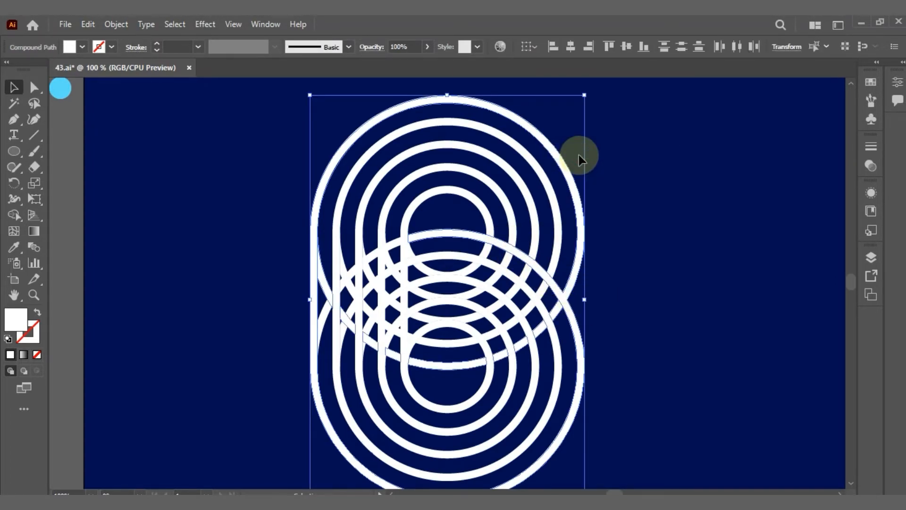
{"action": "left_click", "coordinate": [588, 189]}
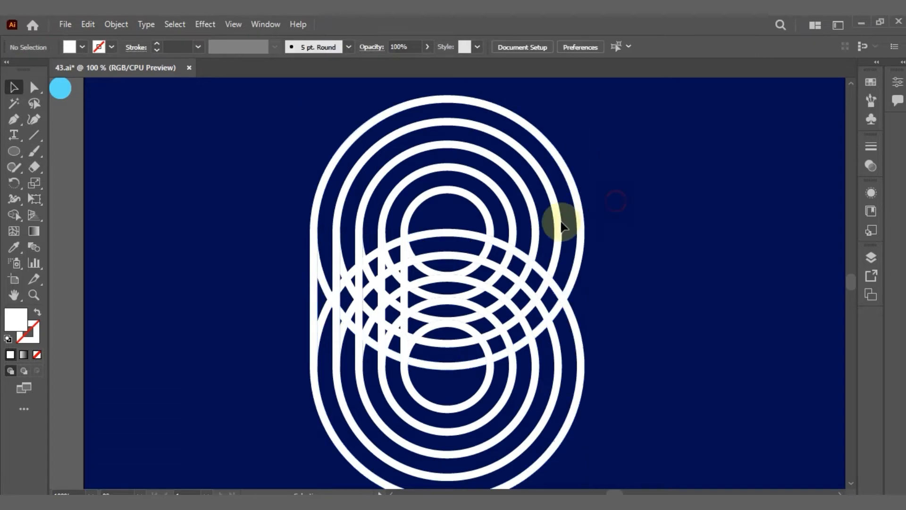
Select the bands across the upper rings and move them aside to the right, clear of the leftover fragments.
{"action": "left_click", "coordinate": [457, 238]}
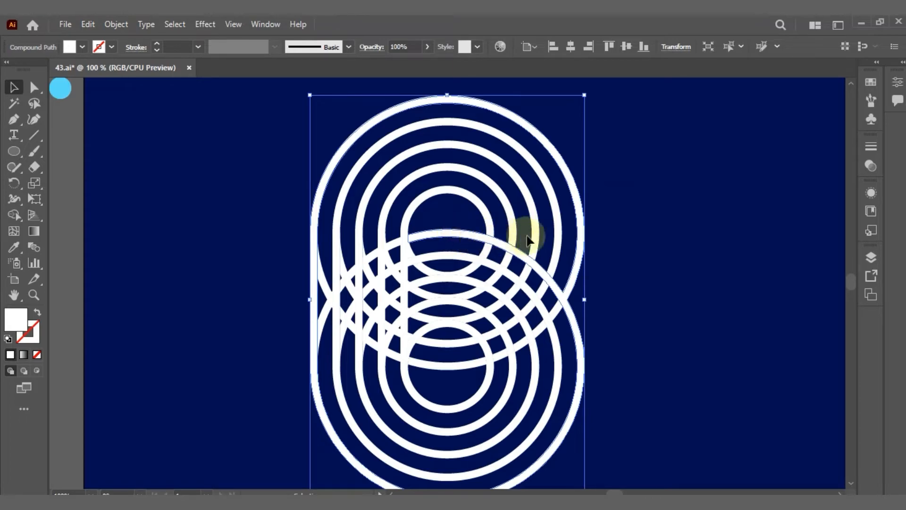
{"action": "left_click", "coordinate": [610, 153]}
{"action": "left_click_drag", "start_coordinate": [633, 151], "coordinate": [268, 220]}
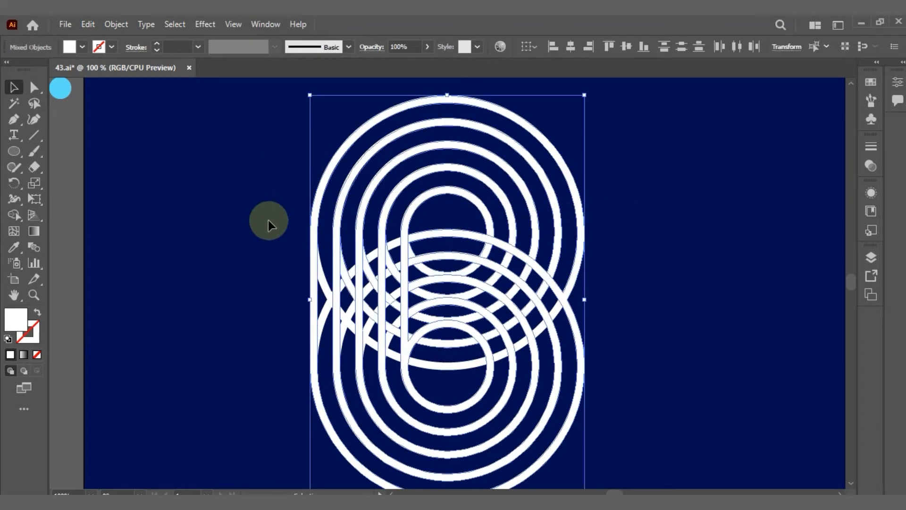
{"action": "left_click_drag", "start_coordinate": [433, 196], "coordinate": [696, 180]}
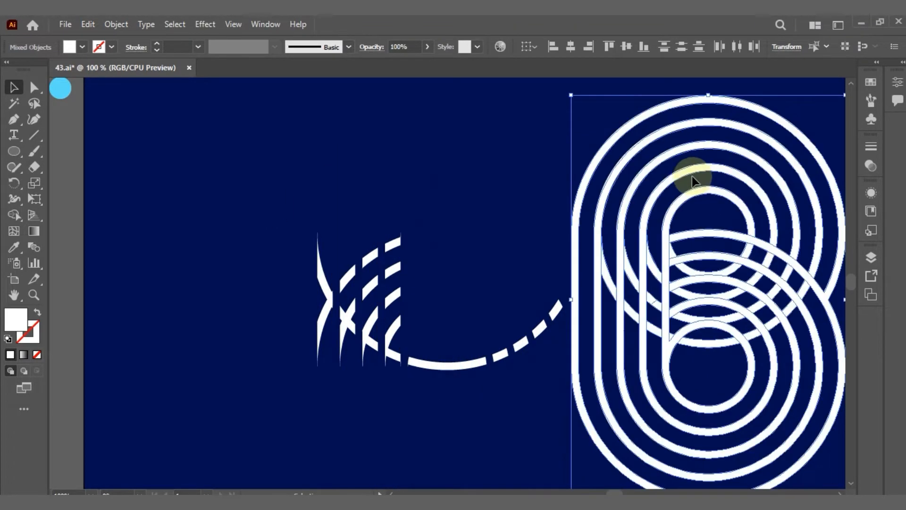
Delete the leftover arc fragments that remain at the artwork's original position.
{"action": "left_click", "coordinate": [460, 222]}
{"action": "left_click_drag", "start_coordinate": [432, 344], "coordinate": [239, 405]}
{"action": "key", "text": "Delete"}
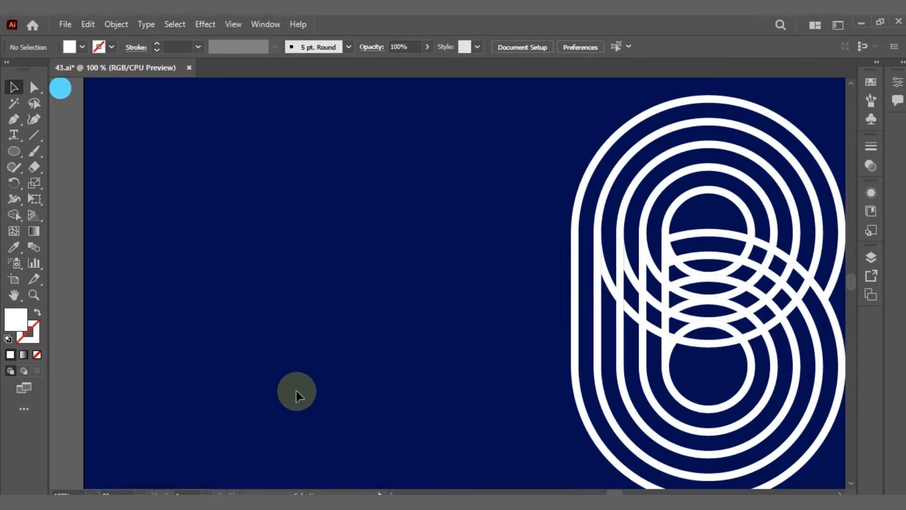
Select all the remaining bands and move them back to the middle of the artboard.
{"action": "left_click", "coordinate": [610, 279]}
{"action": "left_click", "coordinate": [829, 110]}
{"action": "left_click_drag", "start_coordinate": [663, 309], "coordinate": [475, 459]}
{"action": "left_click_drag", "start_coordinate": [740, 322], "coordinate": [476, 314]}
{"action": "right_click", "coordinate": [479, 312]}
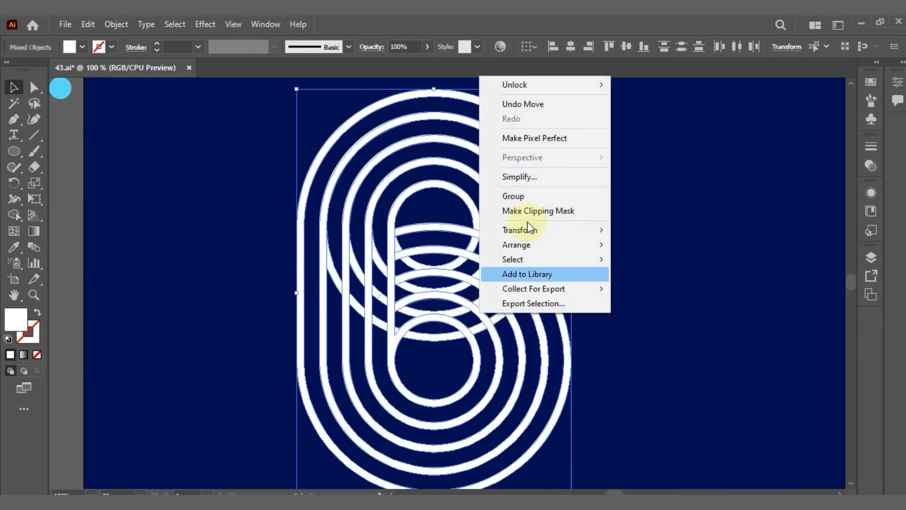
{"action": "left_click", "coordinate": [515, 347]}
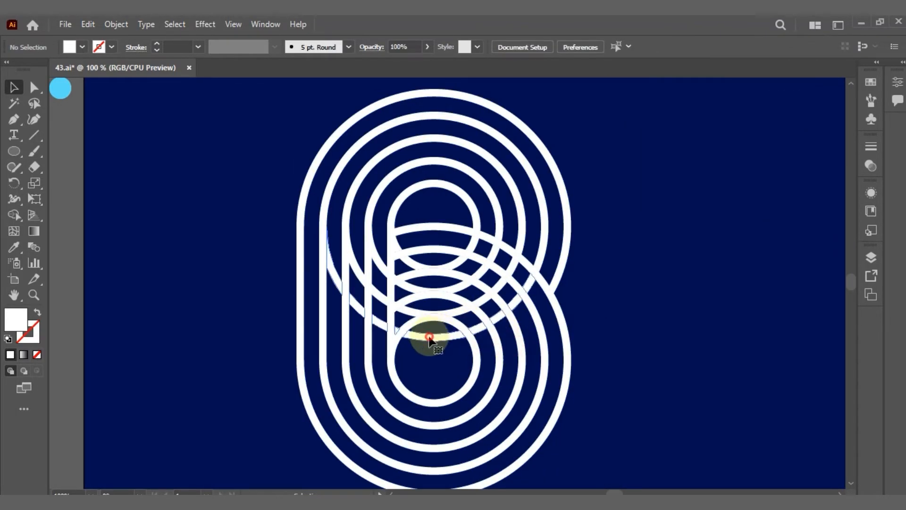
Isolate the second-outermost band's group and delete its leftover lower arc crossing the lower rings.
{"action": "double_click", "coordinate": [429, 338]}
{"action": "left_click", "coordinate": [430, 337]}
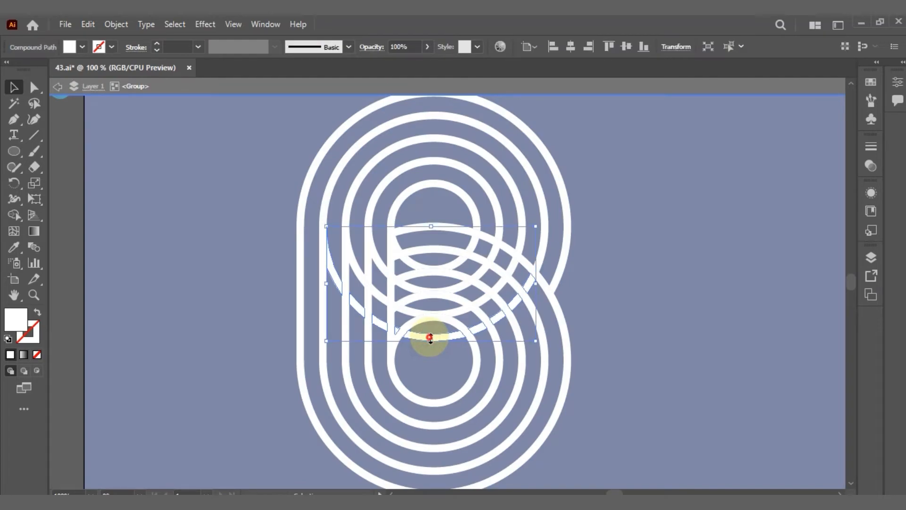
{"action": "left_click_drag", "start_coordinate": [430, 337], "coordinate": [432, 362]}
{"action": "key", "text": "Delete"}
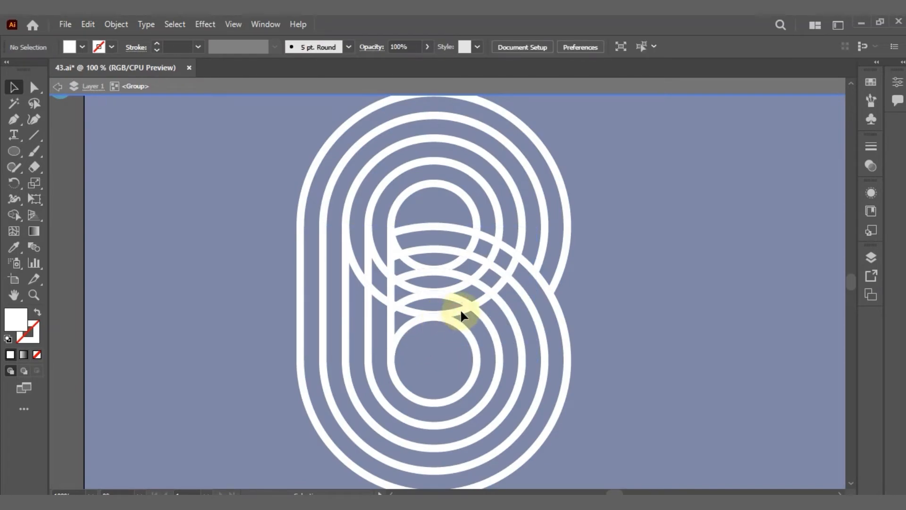
Isolate the middle band's group and delete its leftover arc below the upper ring.
{"action": "double_click", "coordinate": [460, 307]}
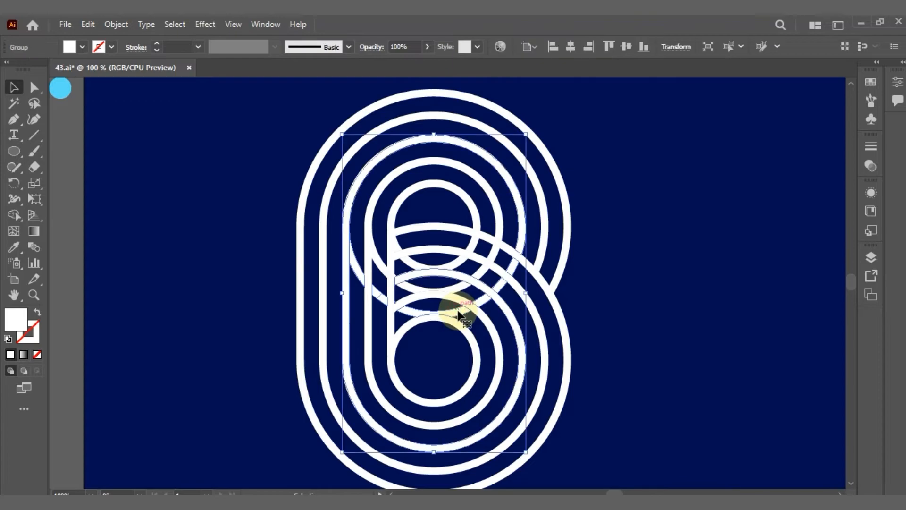
{"action": "double_click", "coordinate": [457, 310]}
{"action": "left_click", "coordinate": [457, 308]}
{"action": "key", "text": "Delete"}
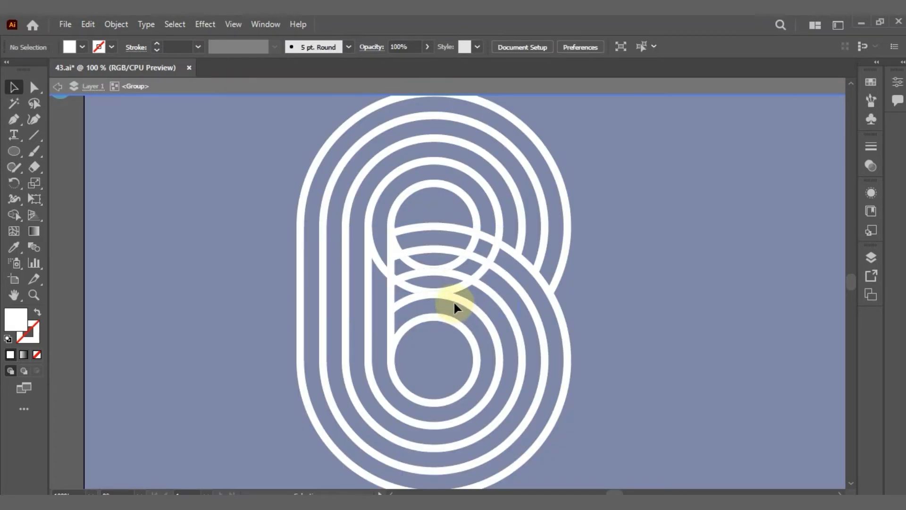
Isolate the second-innermost band's group and delete its leftover arc crossing the lower rings.
{"action": "double_click", "coordinate": [462, 282]}
{"action": "left_click", "coordinate": [461, 286]}
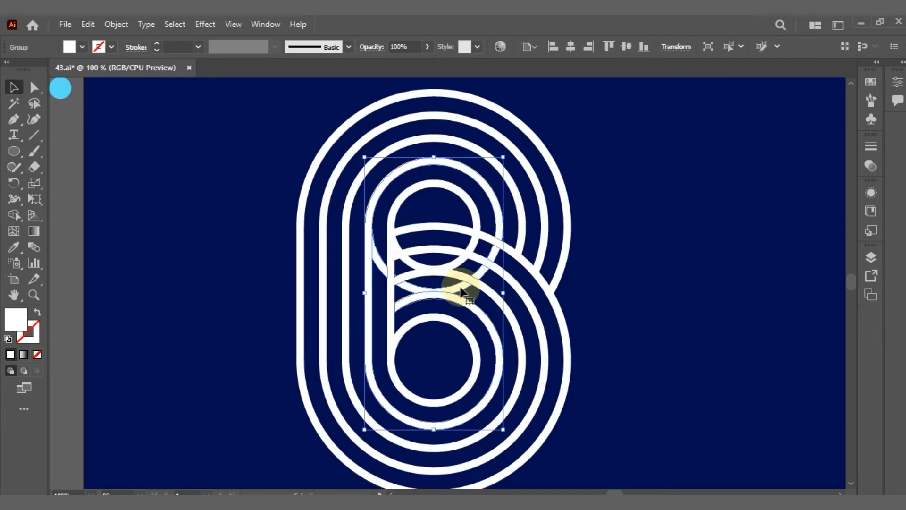
{"action": "double_click", "coordinate": [460, 287]}
{"action": "left_click", "coordinate": [460, 285]}
{"action": "key", "text": "Delete"}
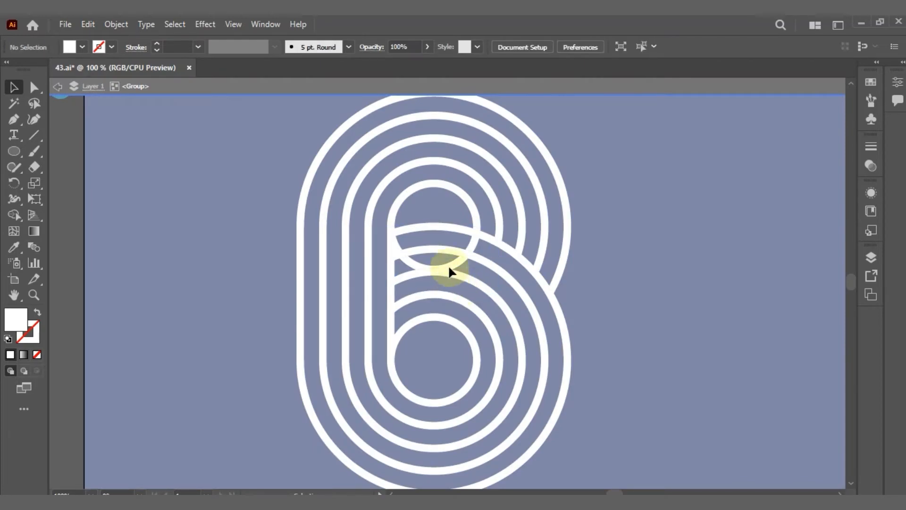
Delete the innermost band's leftover lower arc within its group and leave isolation mode.
{"action": "double_click", "coordinate": [457, 259]}
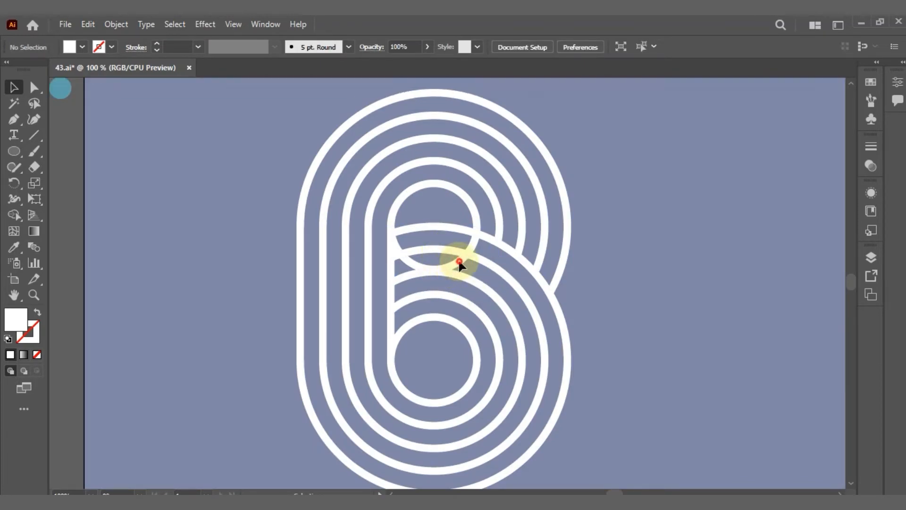
{"action": "left_click", "coordinate": [459, 261]}
{"action": "double_click", "coordinate": [459, 261]}
{"action": "left_click", "coordinate": [459, 261]}
{"action": "key", "text": "Delete"}
{"action": "double_click", "coordinate": [608, 236]}
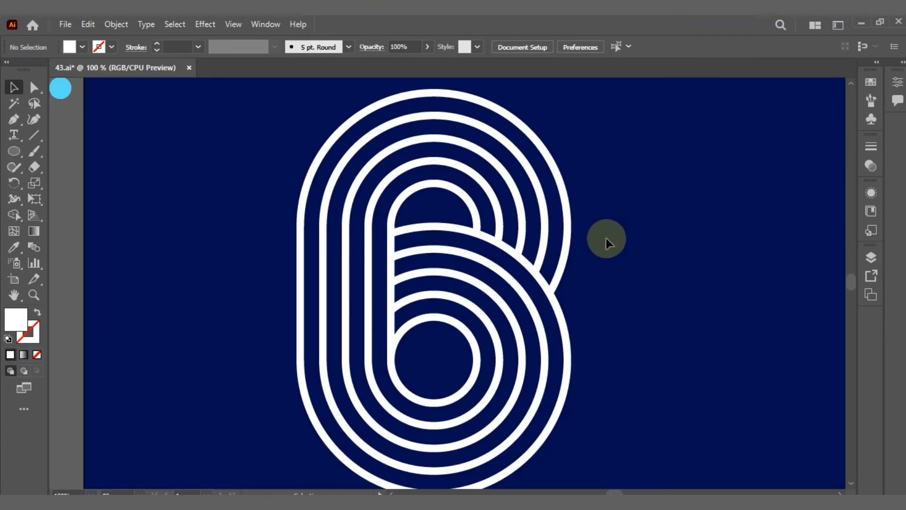
Fill the outermost band with the darkest blue of the sample circles using the Eyedropper.
{"action": "key", "text": "ctrl+minus"}
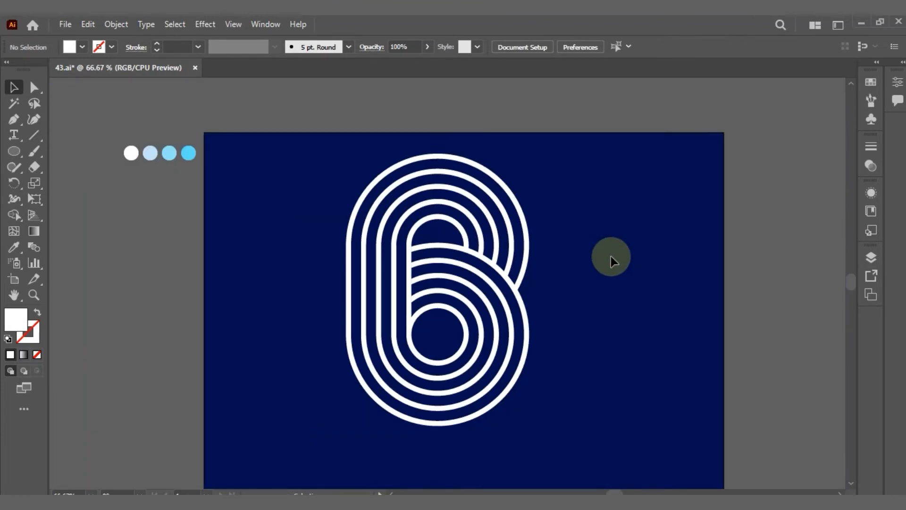
{"action": "left_click", "coordinate": [489, 171]}
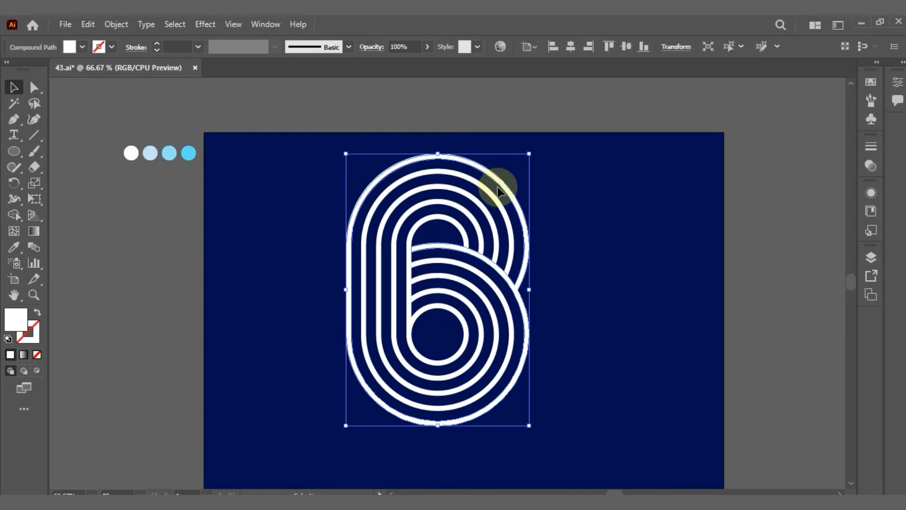
{"action": "left_click", "coordinate": [13, 245]}
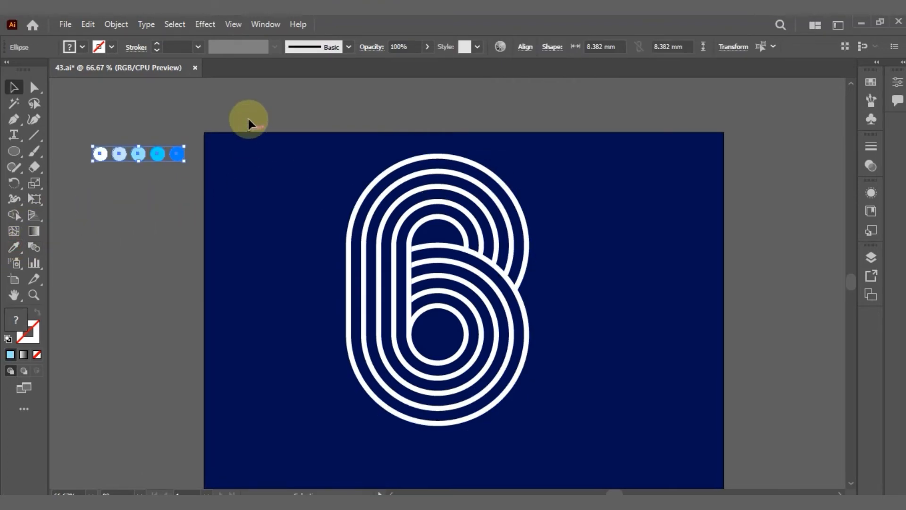
{"action": "left_click", "coordinate": [249, 124]}
{"action": "left_click", "coordinate": [488, 171]}
{"action": "left_click", "coordinate": [13, 248]}
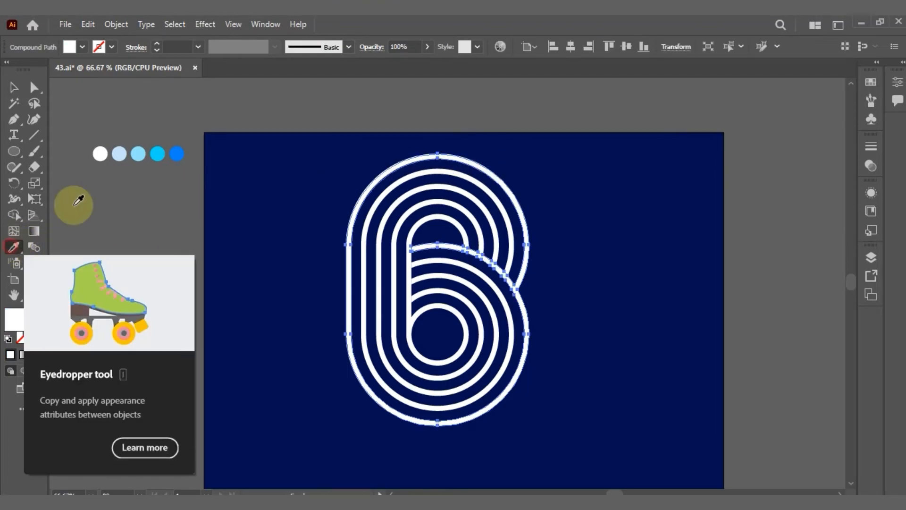
{"action": "left_click", "coordinate": [178, 153]}
Fill the second-outermost band with the bright cyan-blue sample colour using the Eyedropper.
{"action": "left_click", "coordinate": [14, 87]}
{"action": "left_click", "coordinate": [419, 175]}
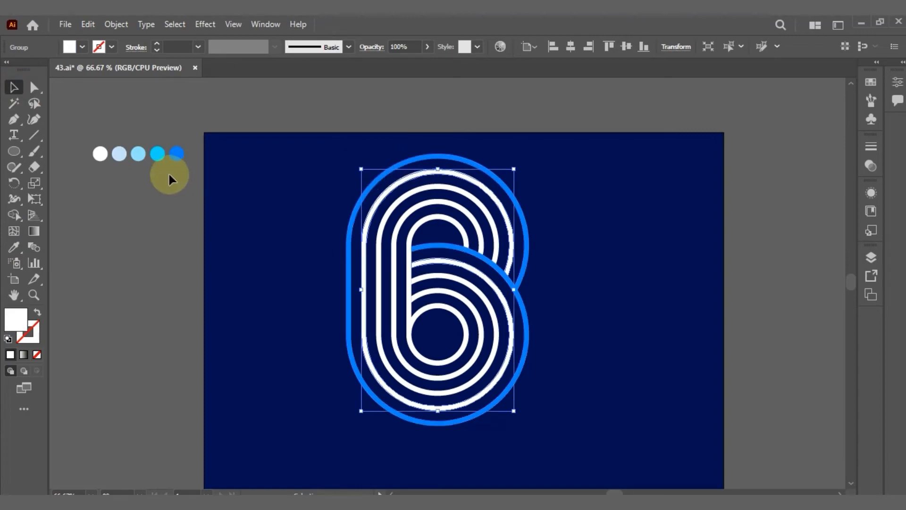
{"action": "left_click", "coordinate": [13, 247]}
{"action": "left_click", "coordinate": [157, 153]}
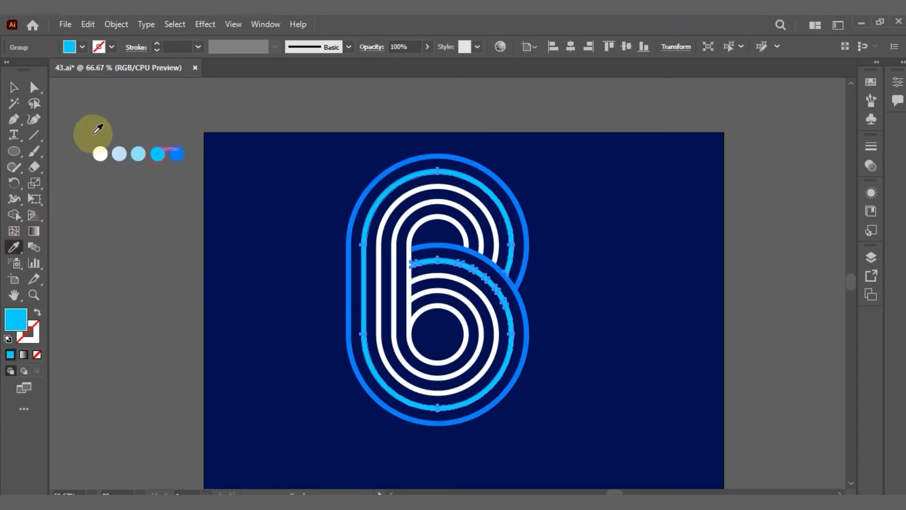
Fill the middle band with the light sky-blue sample colour using the Eyedropper.
{"action": "left_click", "coordinate": [15, 88]}
{"action": "left_click", "coordinate": [415, 203]}
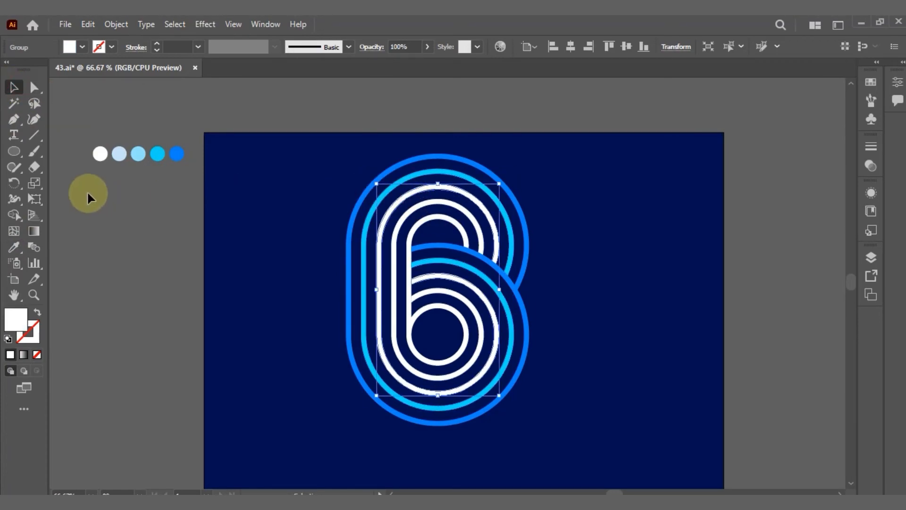
{"action": "left_click", "coordinate": [13, 246]}
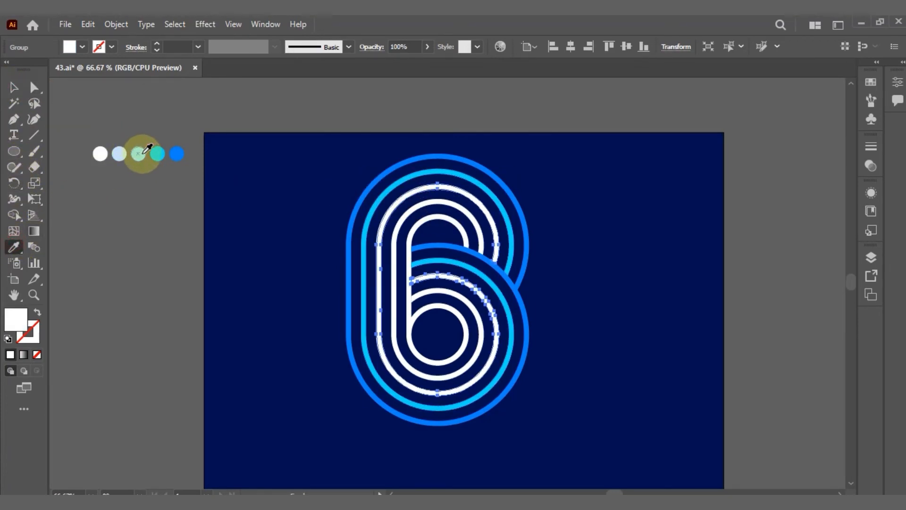
{"action": "left_click", "coordinate": [142, 154]}
Fill the second-innermost band with the palest blue sample colour using the Eyedropper and deselect it.
{"action": "left_click", "coordinate": [14, 87]}
{"action": "left_click", "coordinate": [406, 221]}
{"action": "left_click", "coordinate": [13, 247]}
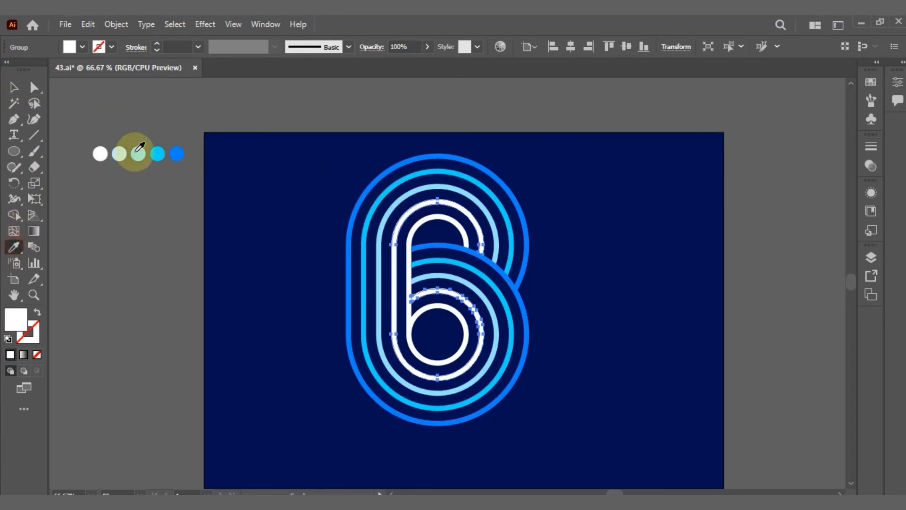
{"action": "left_click", "coordinate": [119, 154]}
{"action": "left_click", "coordinate": [14, 87]}
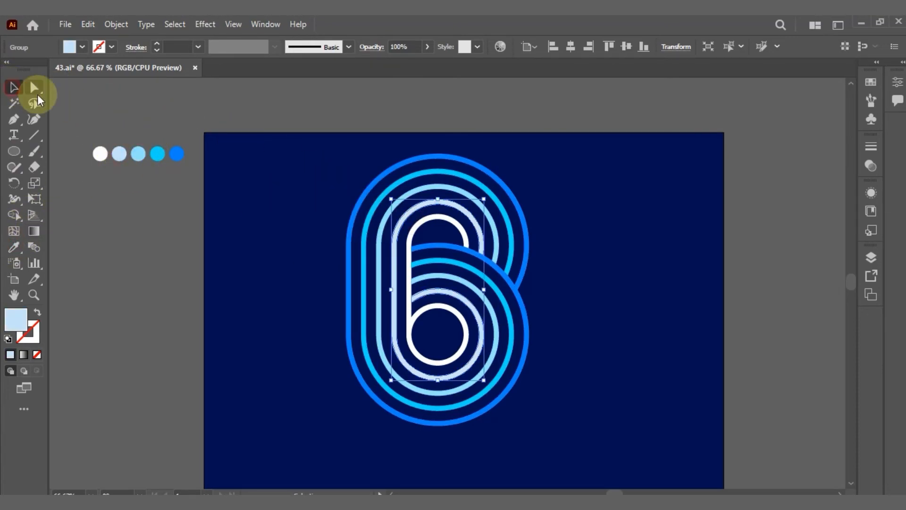
{"action": "left_click", "coordinate": [660, 218]}
Select the complete logo, move it to the centre of the navy artboard and deselect it.
{"action": "scroll", "coordinate": [641, 191], "scroll_direction": "down", "scroll_amount": 1}
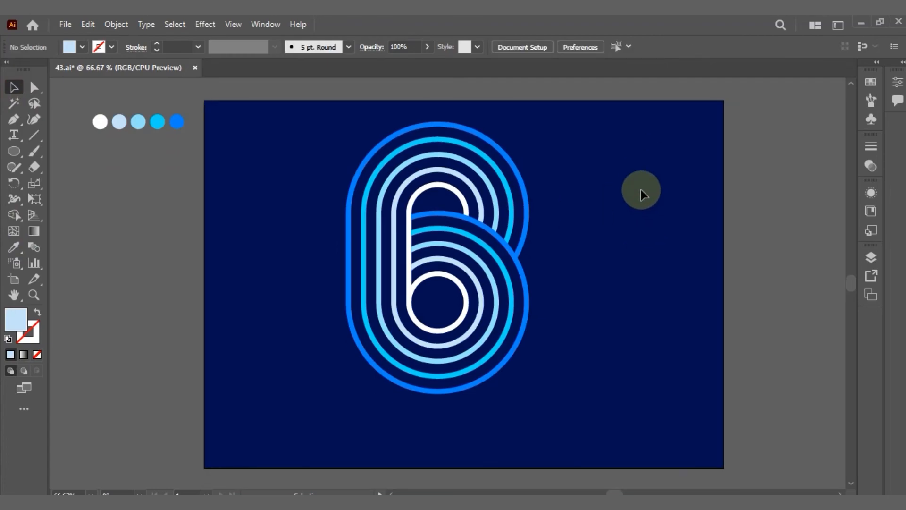
{"action": "left_click_drag", "start_coordinate": [611, 115], "coordinate": [422, 324]}
{"action": "left_click_drag", "start_coordinate": [444, 282], "coordinate": [462, 309]}
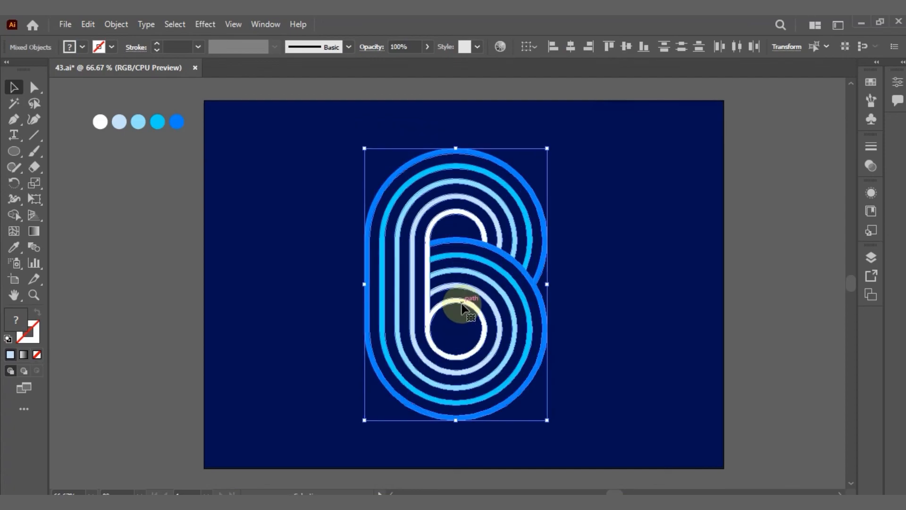
{"action": "left_click", "coordinate": [769, 265]}
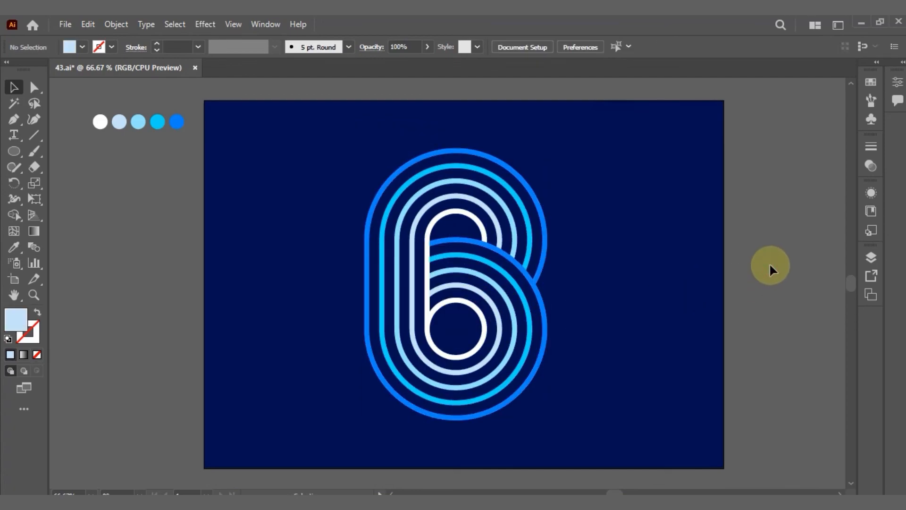